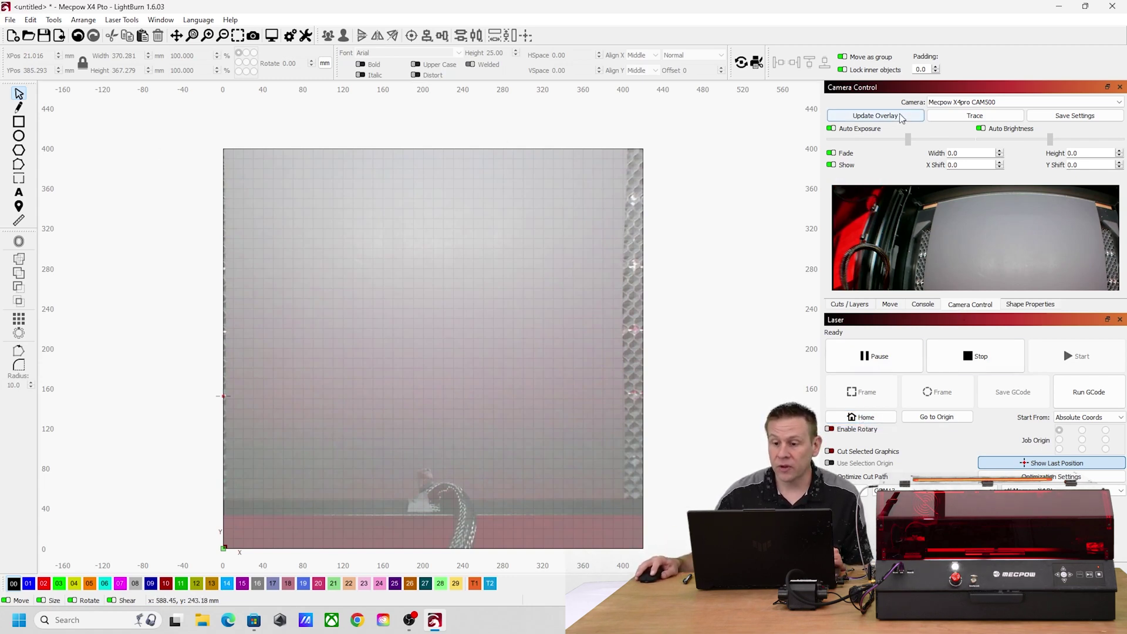
Step: Update the camera overlay so the Mecpow X4 Pro workspace shows the empty bed
{"action": "left_click", "coordinate": [874, 116]}
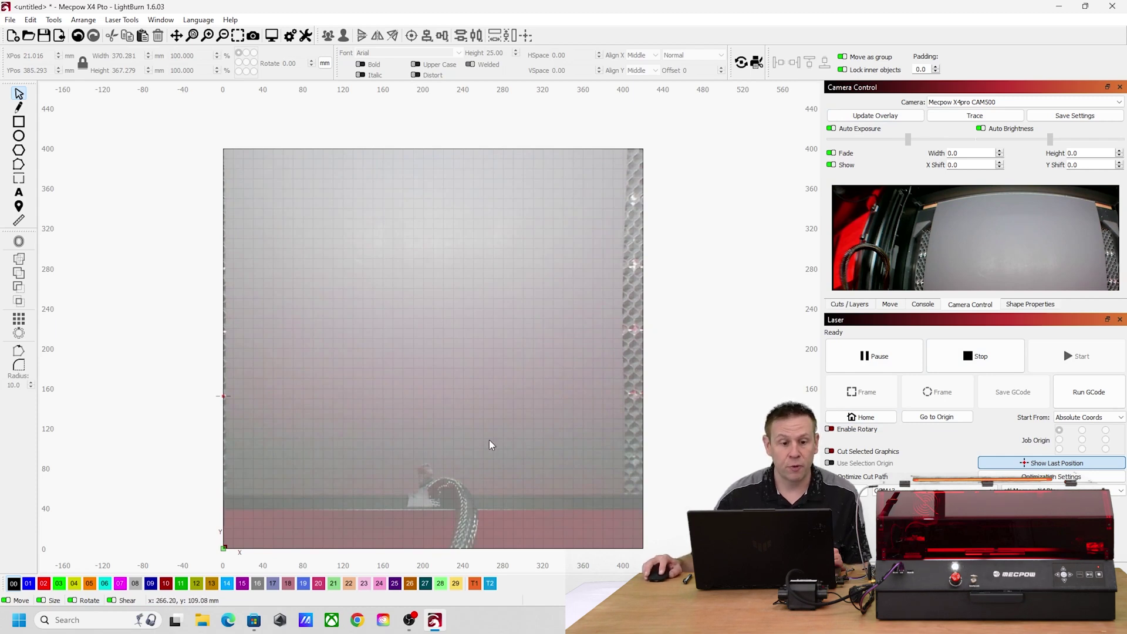
Step: Draw a 20 mm test square and move a square to the bed's top-right corner
{"action": "left_click", "coordinate": [19, 122]}
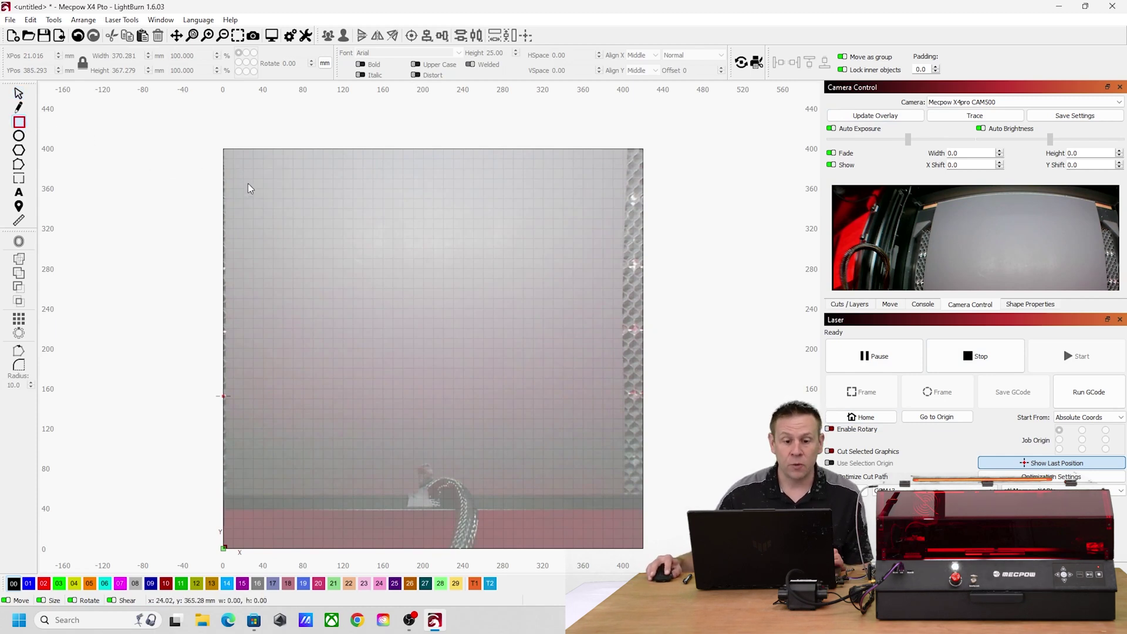
{"action": "left_click_drag", "start_coordinate": [246, 168], "coordinate": [267, 188]}
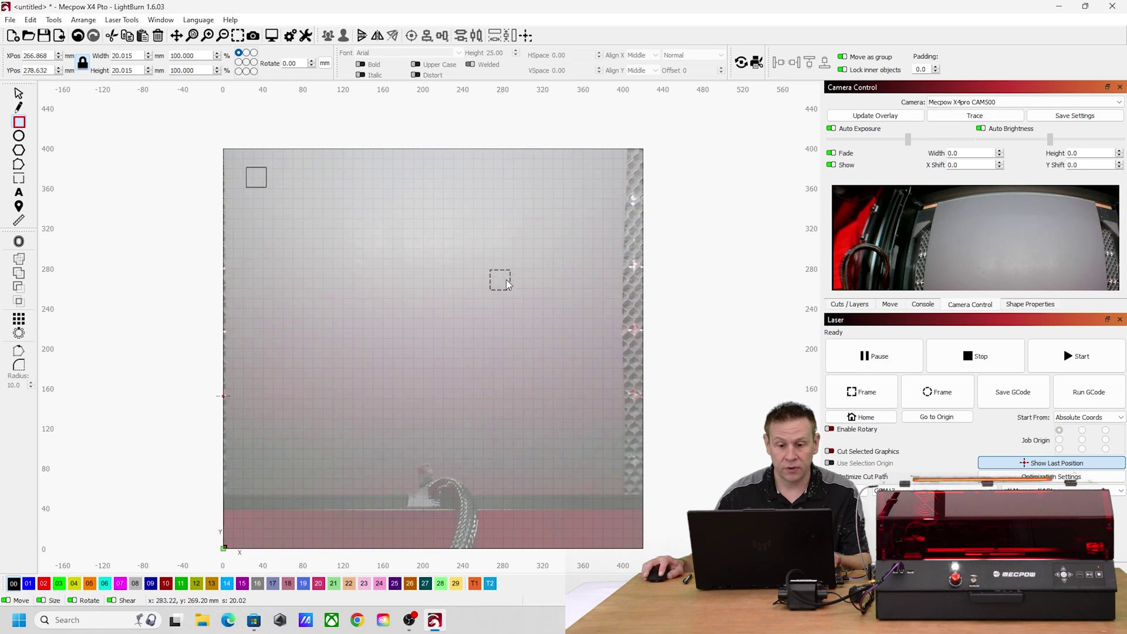
{"action": "left_click", "coordinate": [18, 94]}
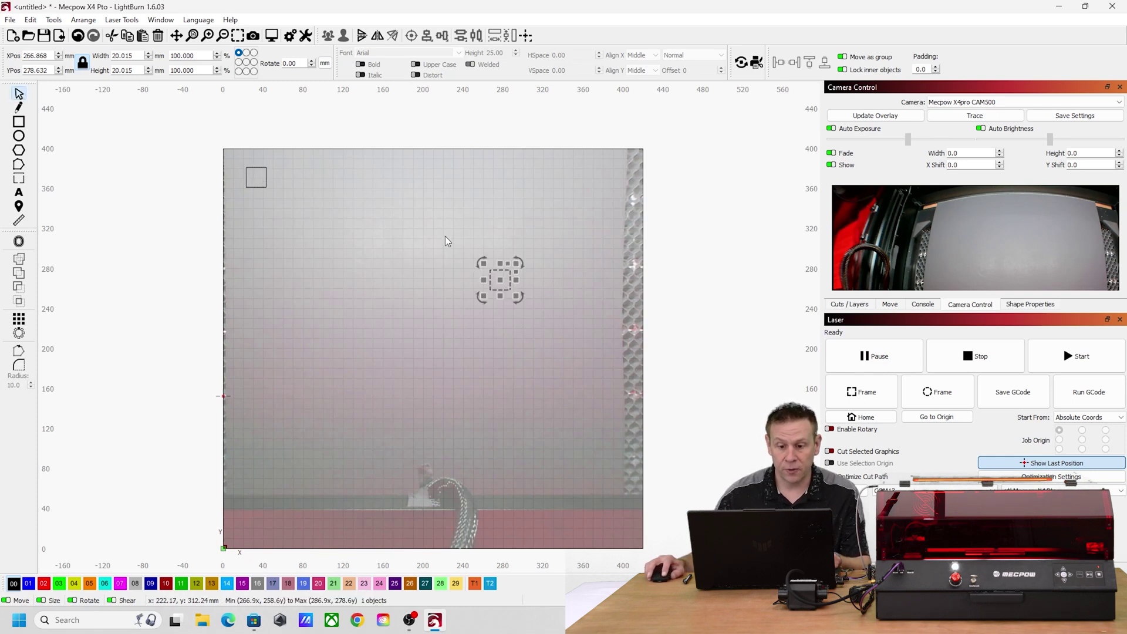
{"action": "left_click_drag", "start_coordinate": [501, 282], "coordinate": [592, 175]}
Step: Paste copies of the square at the bottom-right and bottom-left corners, leaving one centred
{"action": "key", "text": "ctrl+c"}
{"action": "key", "text": "ctrl+v"}
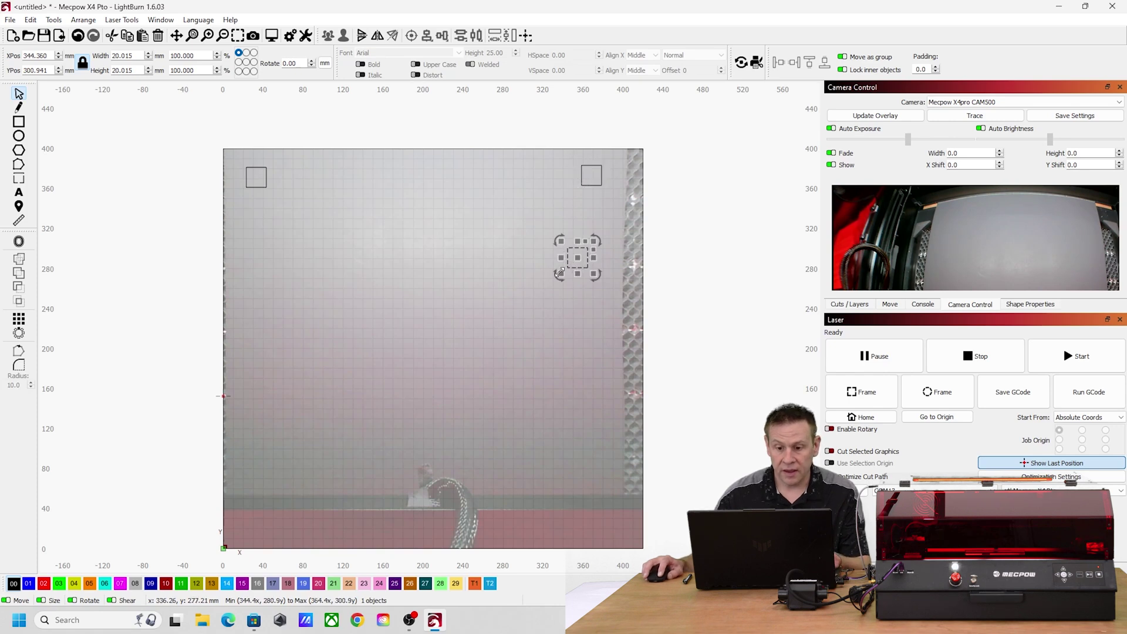
{"action": "left_click_drag", "start_coordinate": [579, 259], "coordinate": [583, 482]}
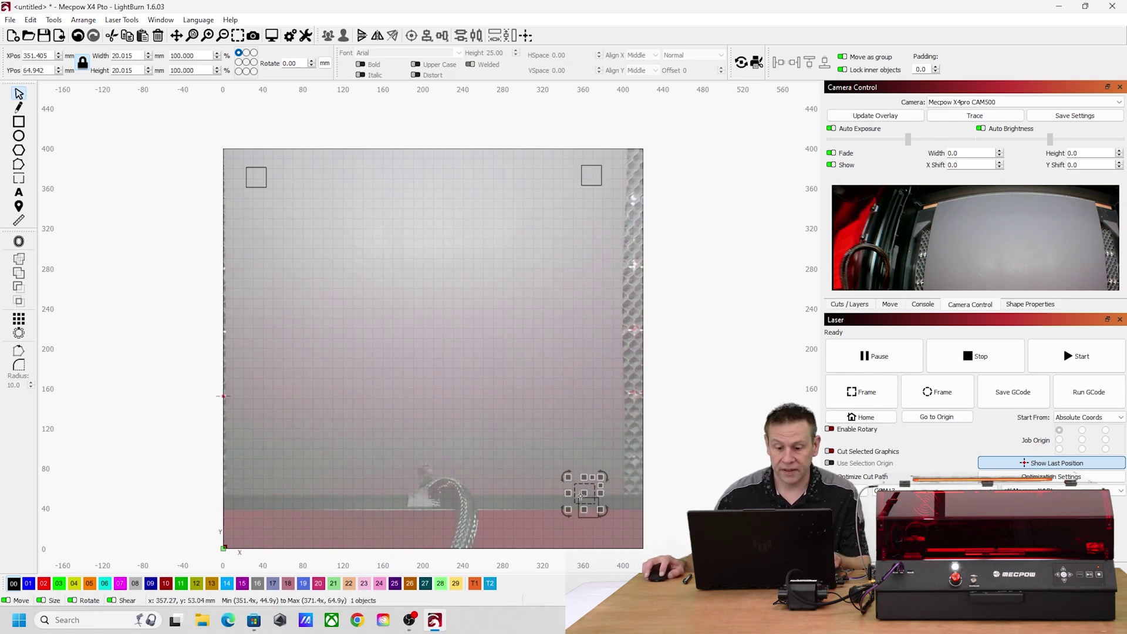
{"action": "key", "text": "ctrl+v"}
{"action": "left_click_drag", "start_coordinate": [546, 385], "coordinate": [429, 344]}
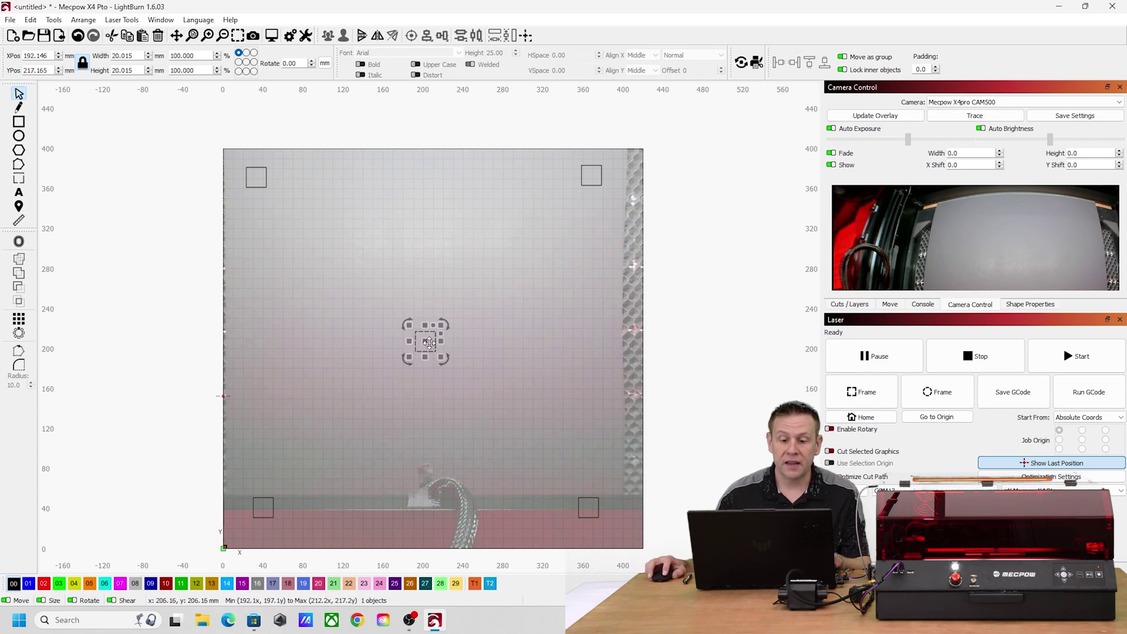
{"action": "left_click", "coordinate": [558, 456]}
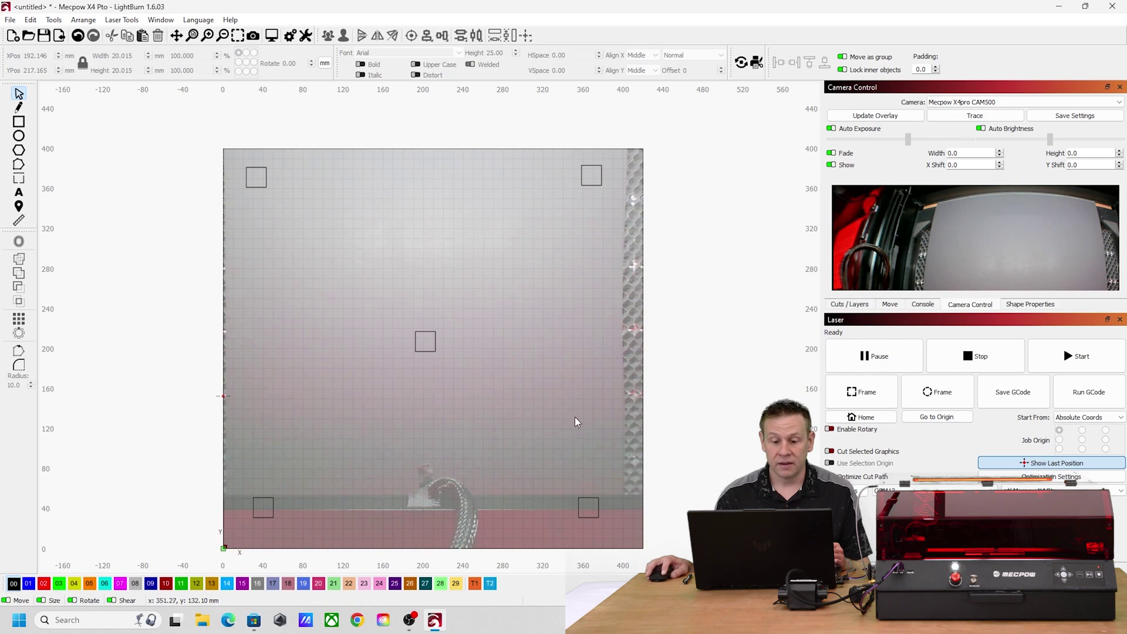
Step: Check the Cuts / Layers list: one Line layer at 100 mm/s and 75% power
{"action": "left_click", "coordinate": [848, 305]}
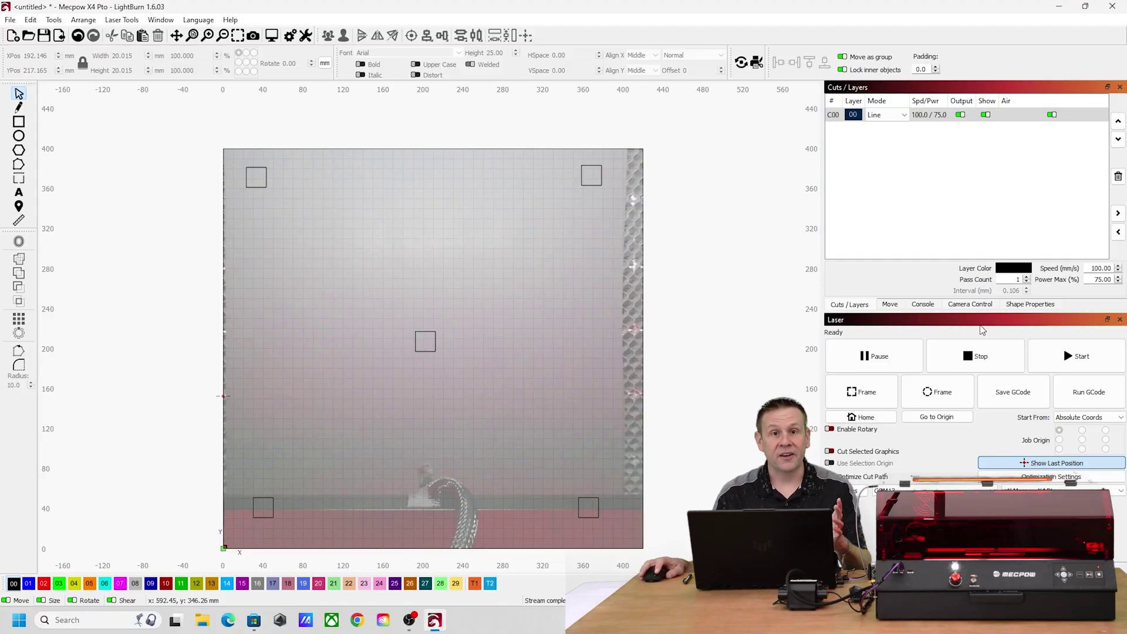
Step: Refresh the camera overlay and zoom in to compare the burned squares with their 20 mm outlines
{"action": "left_click", "coordinate": [972, 305]}
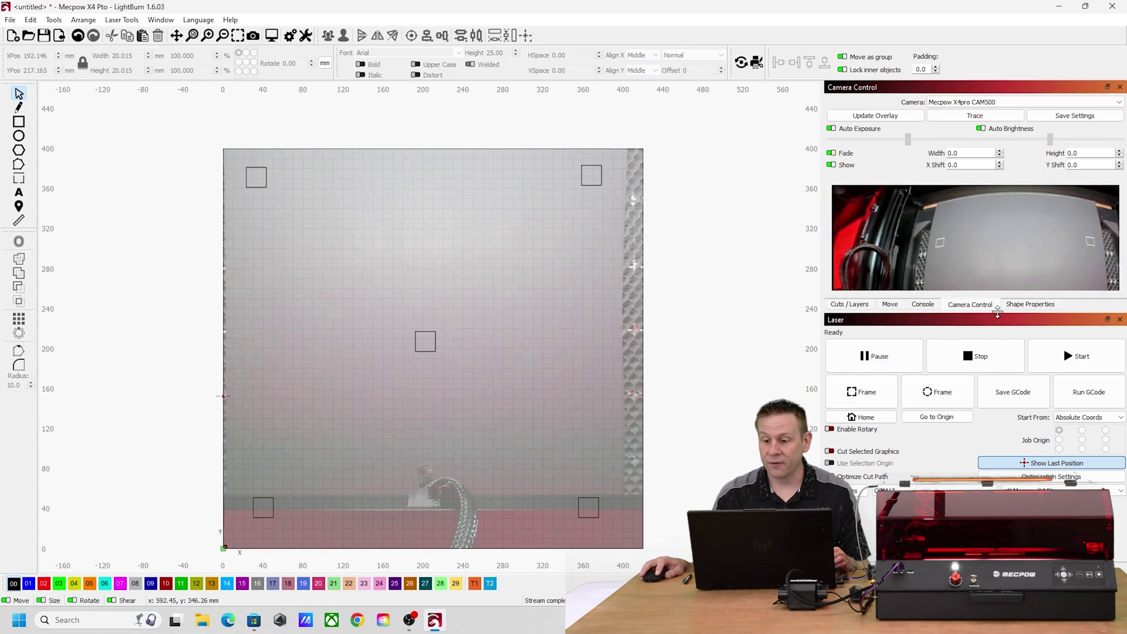
{"action": "left_click", "coordinate": [882, 116]}
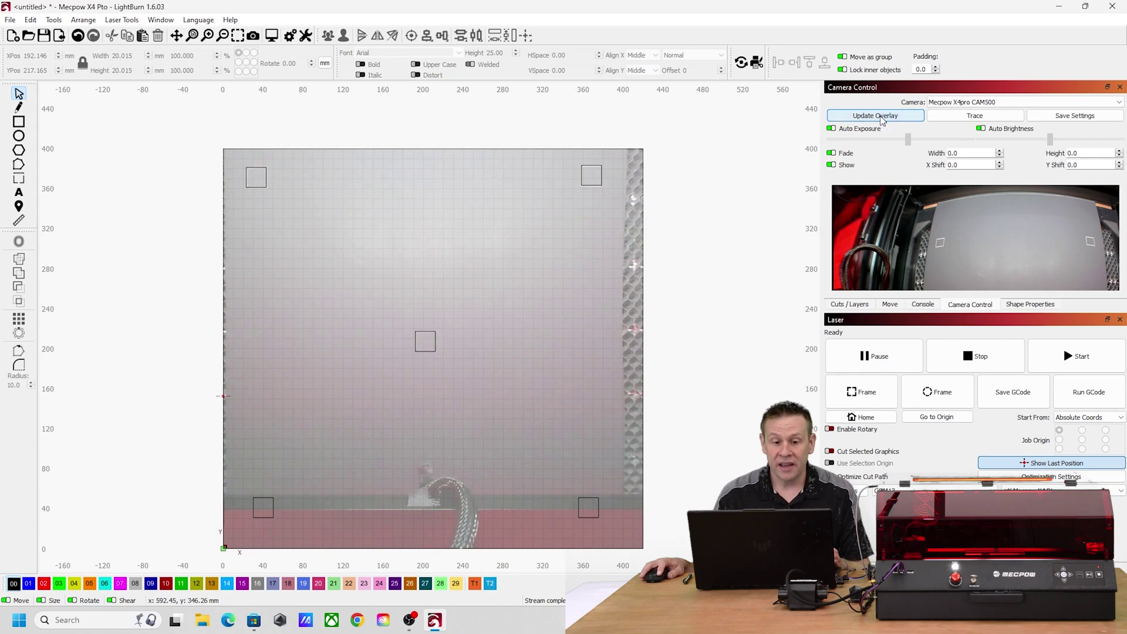
{"action": "scroll", "coordinate": [253, 178], "scroll_direction": "up", "scroll_amount": 10}
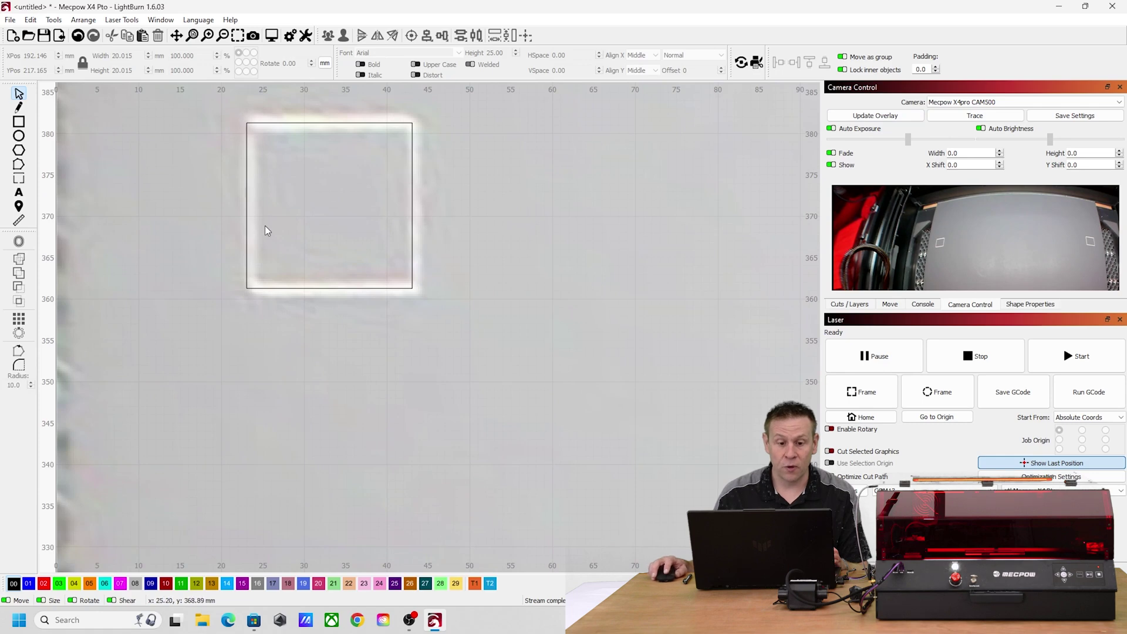
{"action": "scroll", "coordinate": [264, 227], "scroll_direction": "down", "scroll_amount": 6}
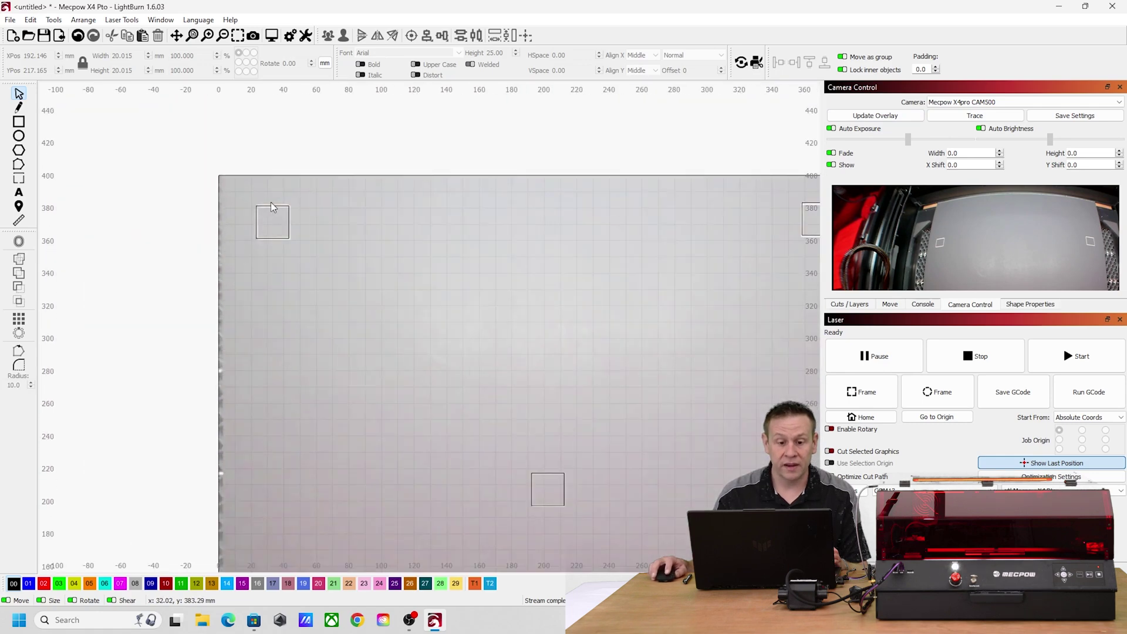
{"action": "scroll", "coordinate": [286, 234], "scroll_direction": "down", "scroll_amount": 4}
{"action": "scroll", "coordinate": [280, 230], "scroll_direction": "up", "scroll_amount": 5}
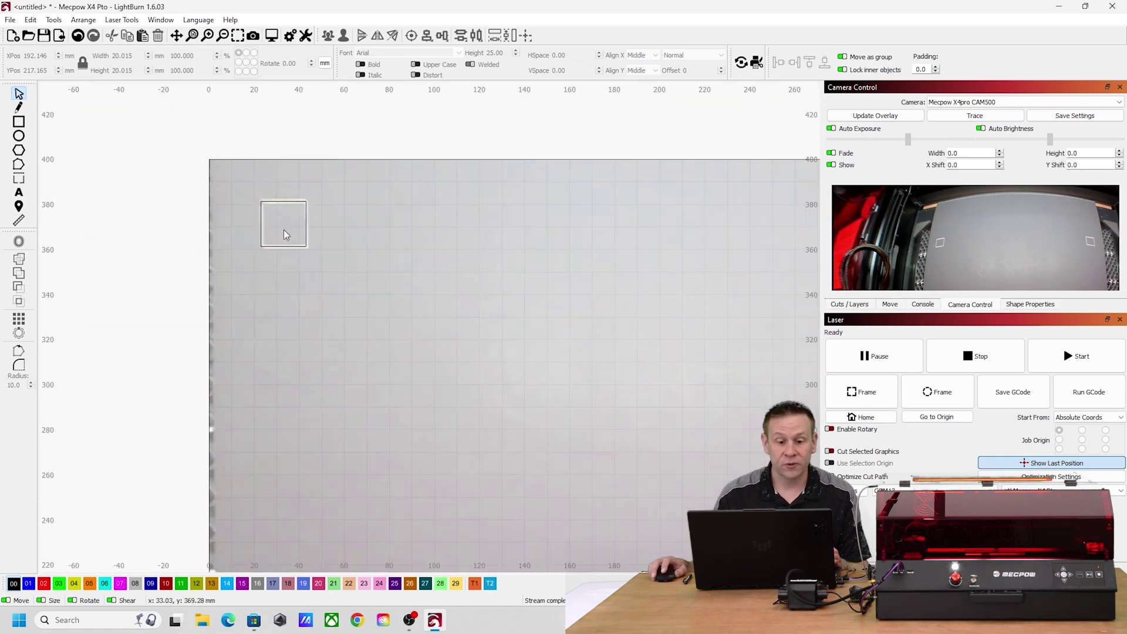
{"action": "scroll", "coordinate": [305, 230], "scroll_direction": "down", "scroll_amount": 5}
{"action": "scroll", "coordinate": [622, 223], "scroll_direction": "up", "scroll_amount": 9}
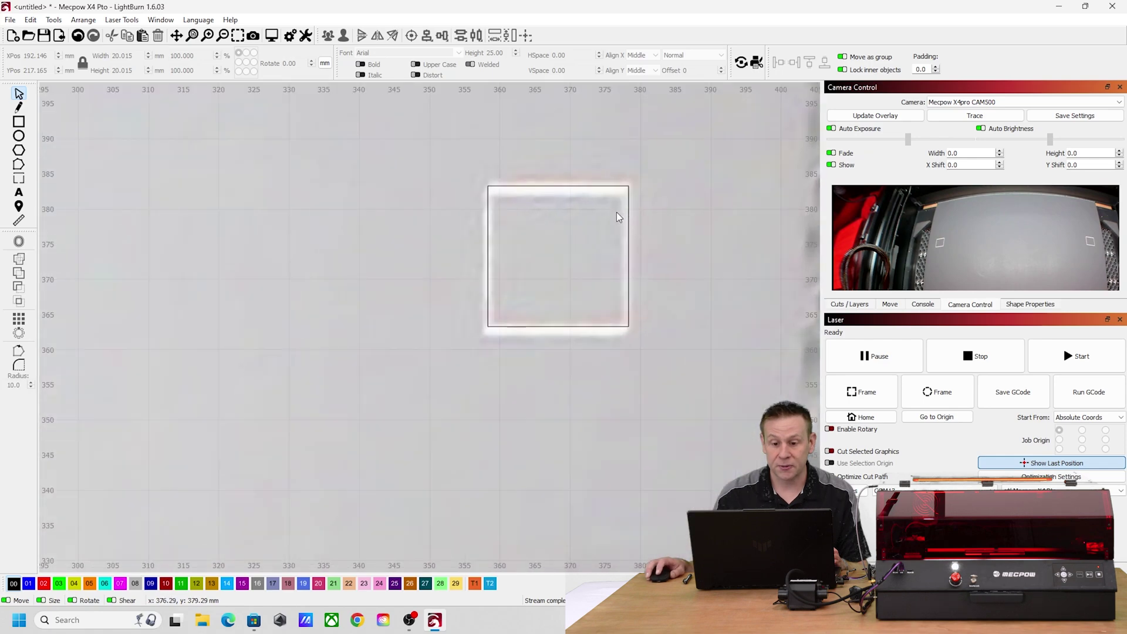
{"action": "scroll", "coordinate": [617, 214], "scroll_direction": "down", "scroll_amount": 7}
{"action": "scroll", "coordinate": [446, 417], "scroll_direction": "up", "scroll_amount": 4}
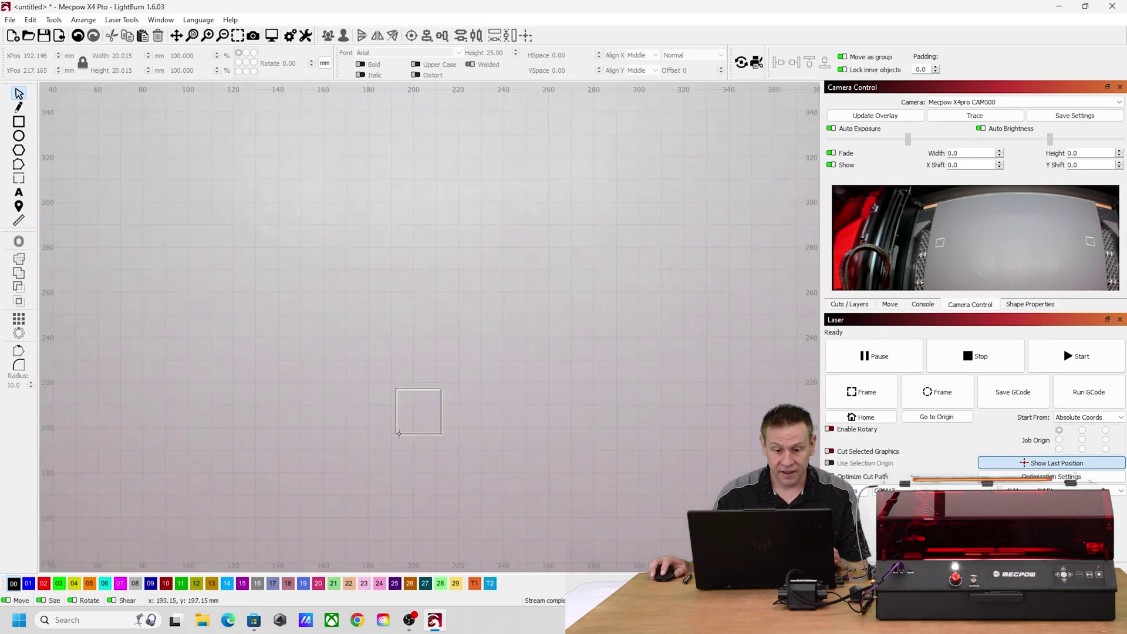
{"action": "scroll", "coordinate": [418, 435], "scroll_direction": "up", "scroll_amount": 4}
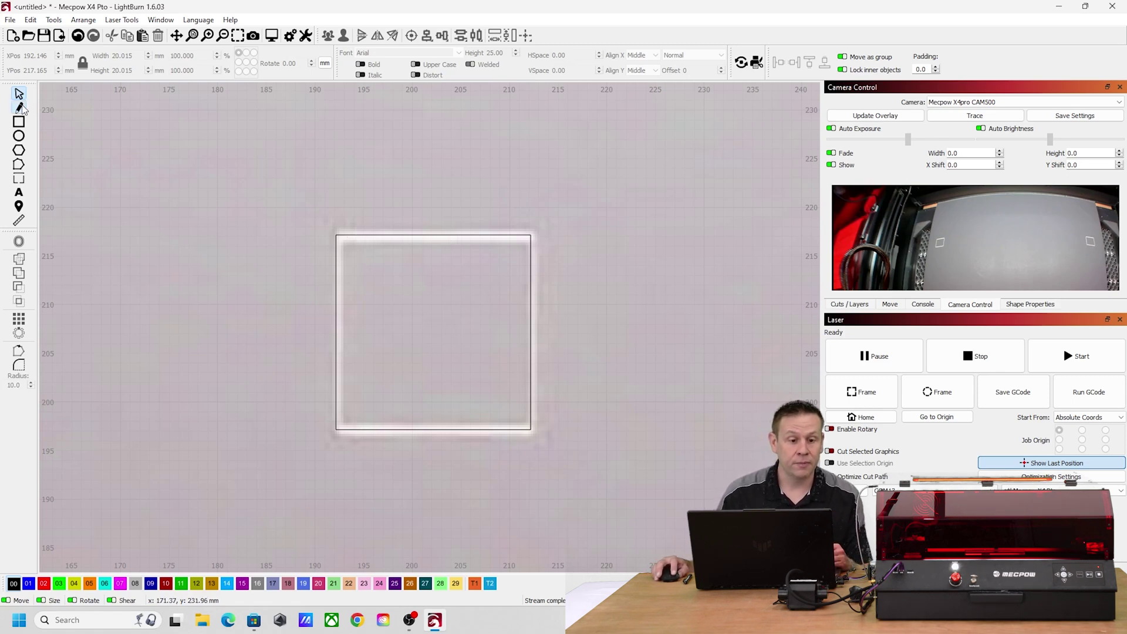
{"action": "scroll", "coordinate": [456, 242], "scroll_direction": "up", "scroll_amount": 5}
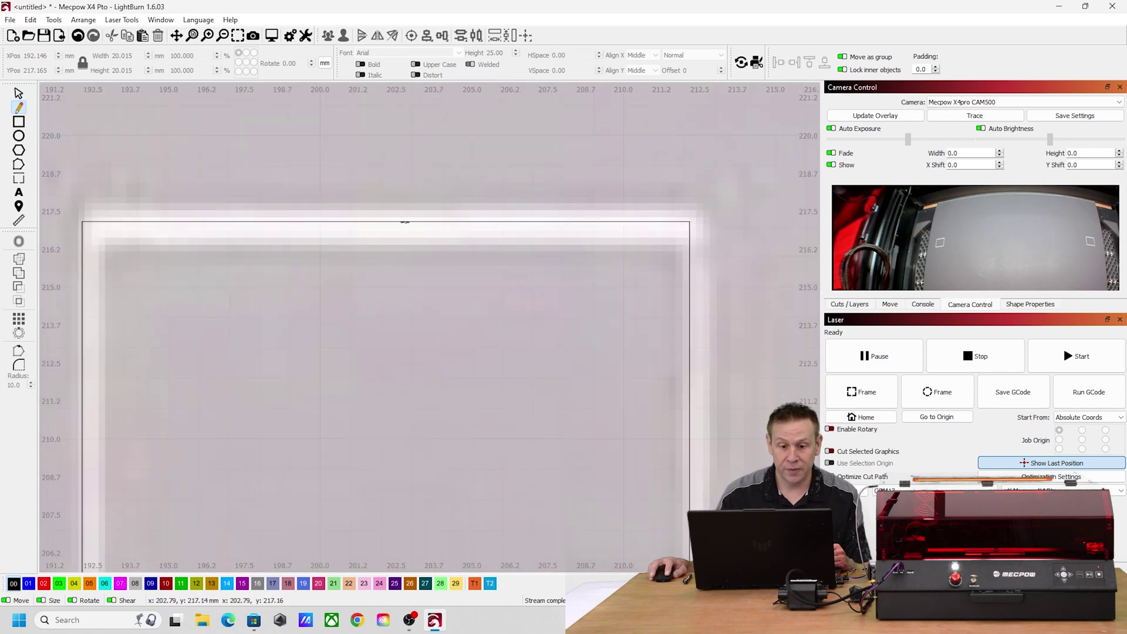
Step: Draw and select a 0.15 mm reference line on the square's top edge at X 202.785, Y 217.165
{"action": "left_click", "coordinate": [405, 222]}
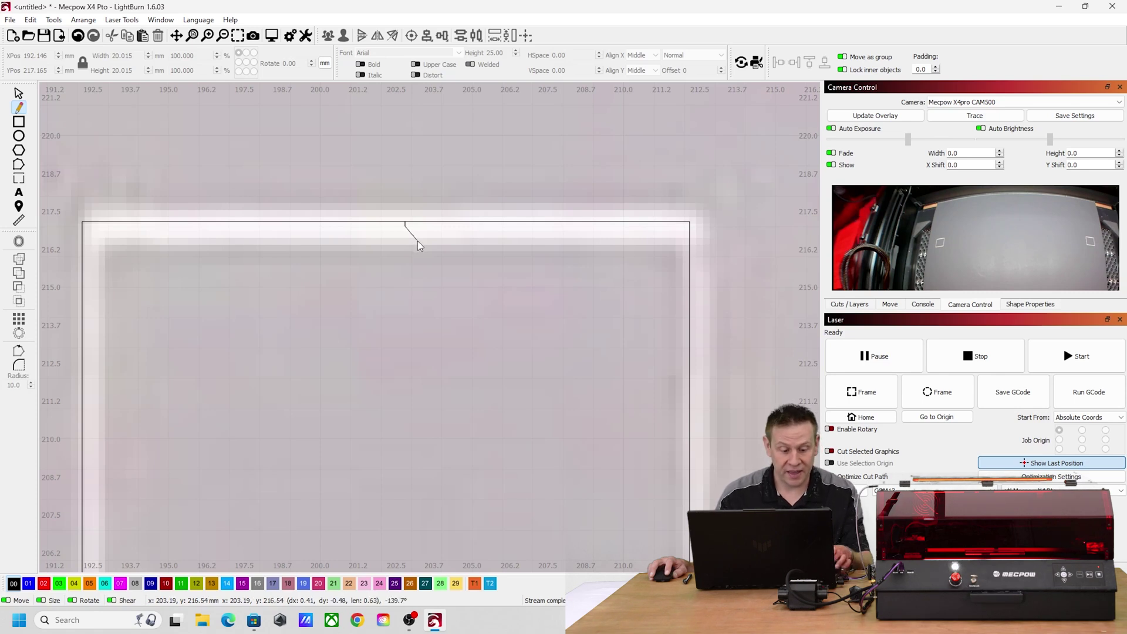
{"action": "key", "text": "Escape"}
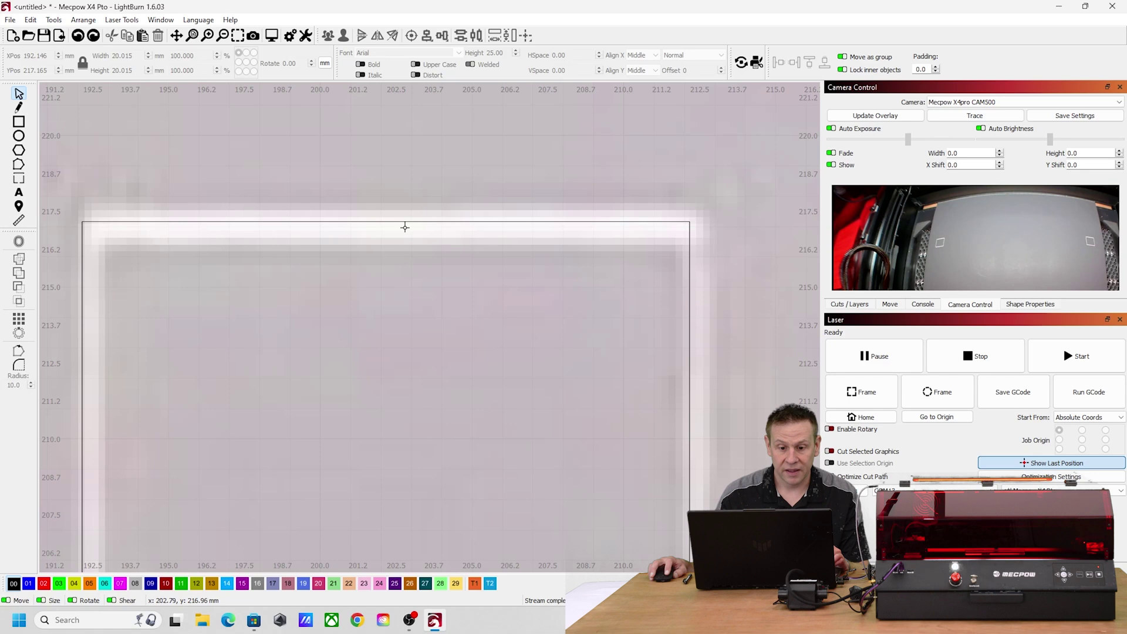
{"action": "left_click", "coordinate": [405, 227]}
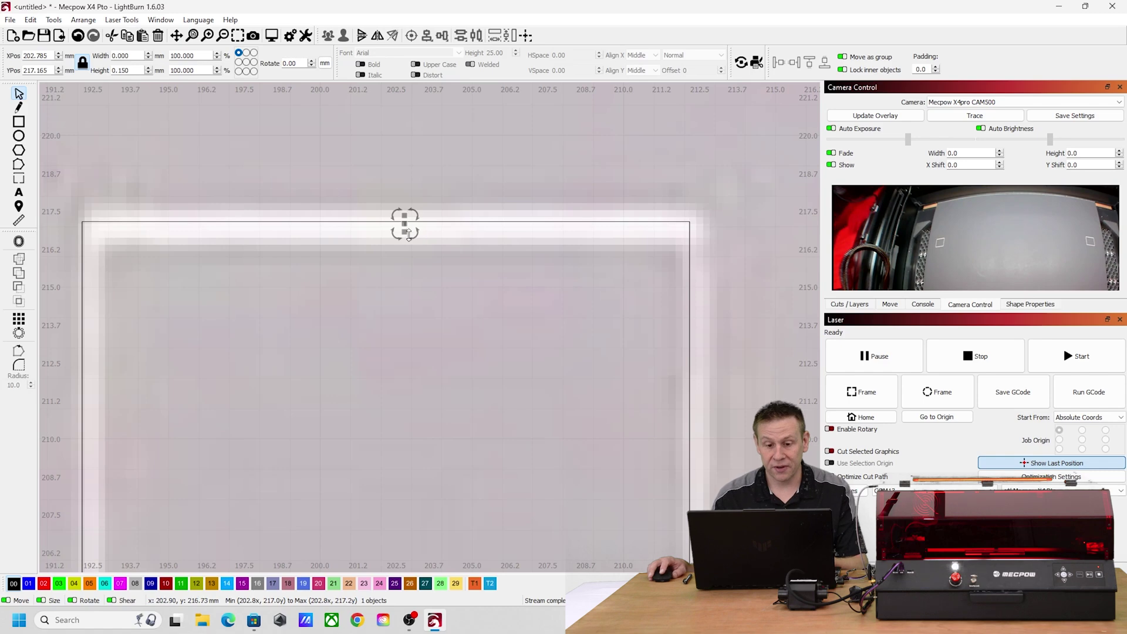
{"action": "scroll", "coordinate": [393, 259], "scroll_direction": "down", "scroll_amount": 4}
{"action": "scroll", "coordinate": [393, 259], "scroll_direction": "down", "scroll_amount": 5}
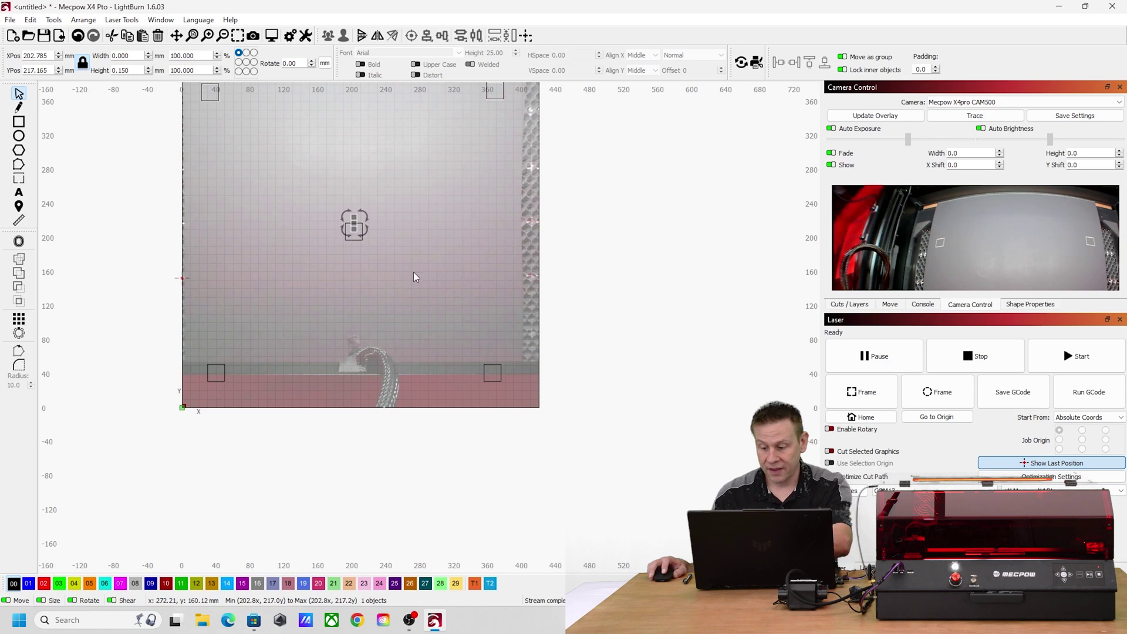
Step: Deselect the mark and jog the laser head in 50.8 mm Y steps, ending at Y 101.60
{"action": "left_click", "coordinate": [380, 262]}
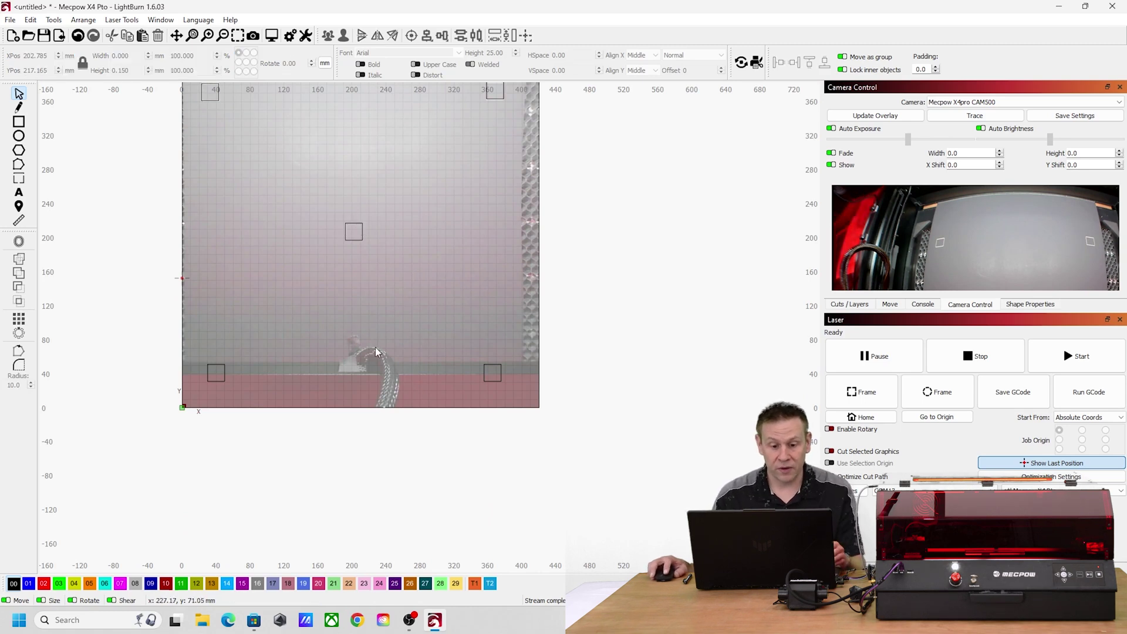
{"action": "scroll", "coordinate": [297, 385], "scroll_direction": "up", "scroll_amount": 3}
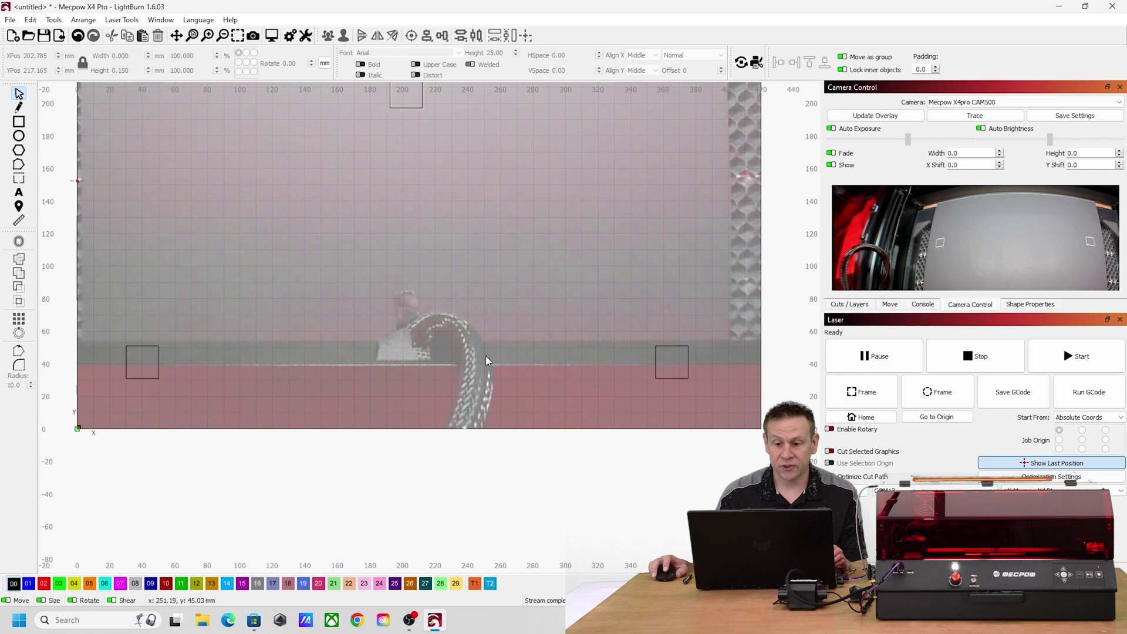
{"action": "left_click", "coordinate": [890, 304]}
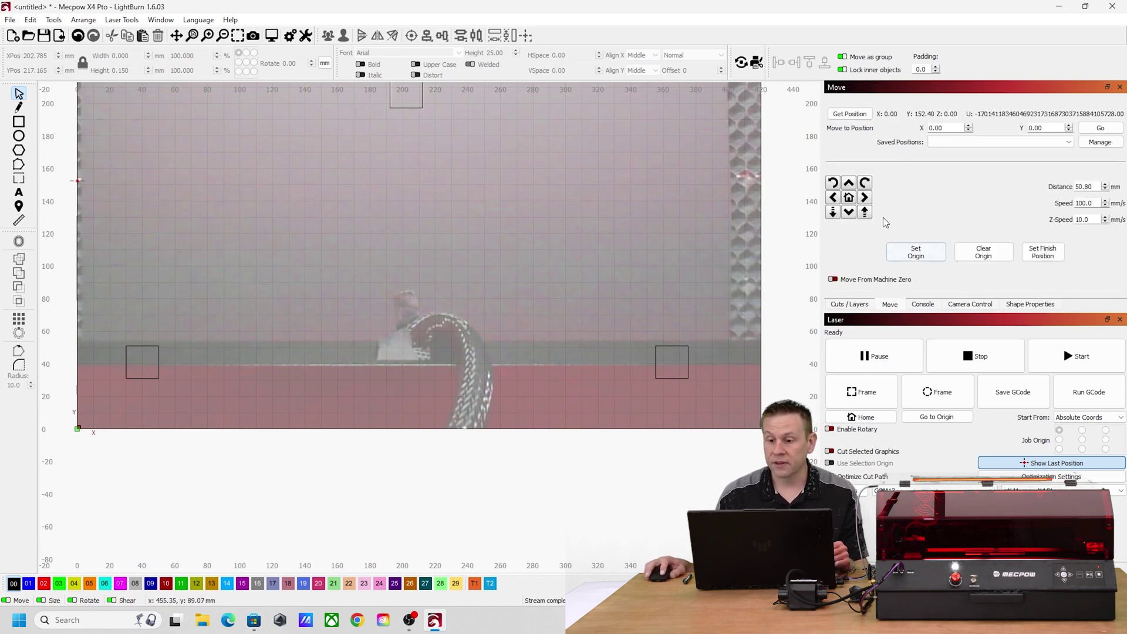
{"action": "left_click", "coordinate": [848, 186]}
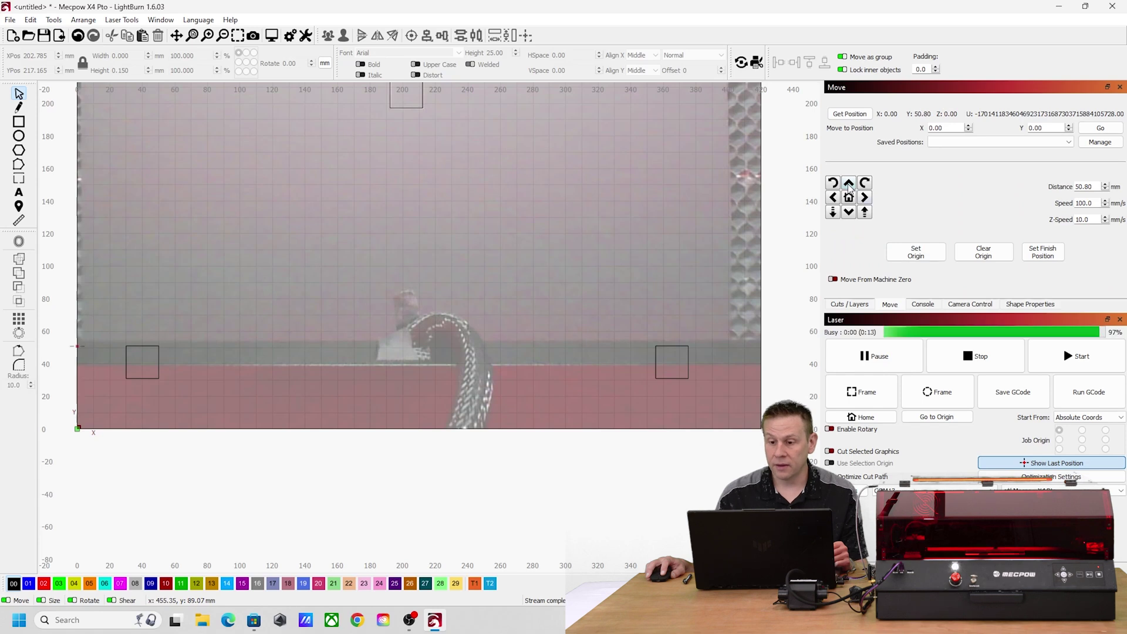
{"action": "left_click", "coordinate": [849, 185]}
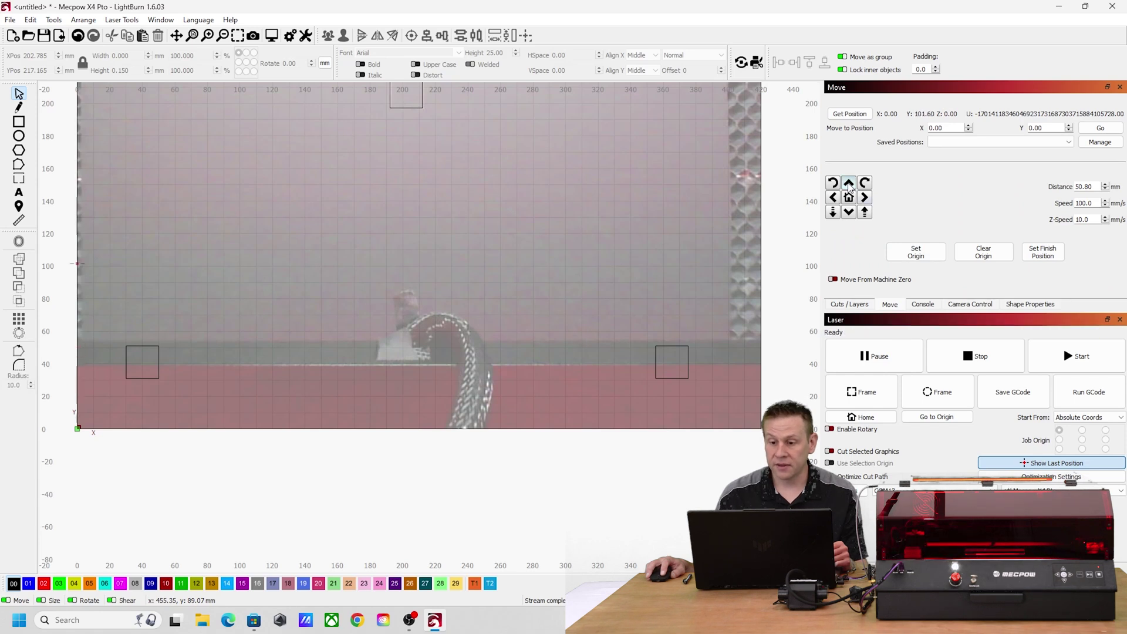
Step: Refresh the bed image and zoom to inspect the marker squares, now with the gantry in view
{"action": "left_click", "coordinate": [962, 305]}
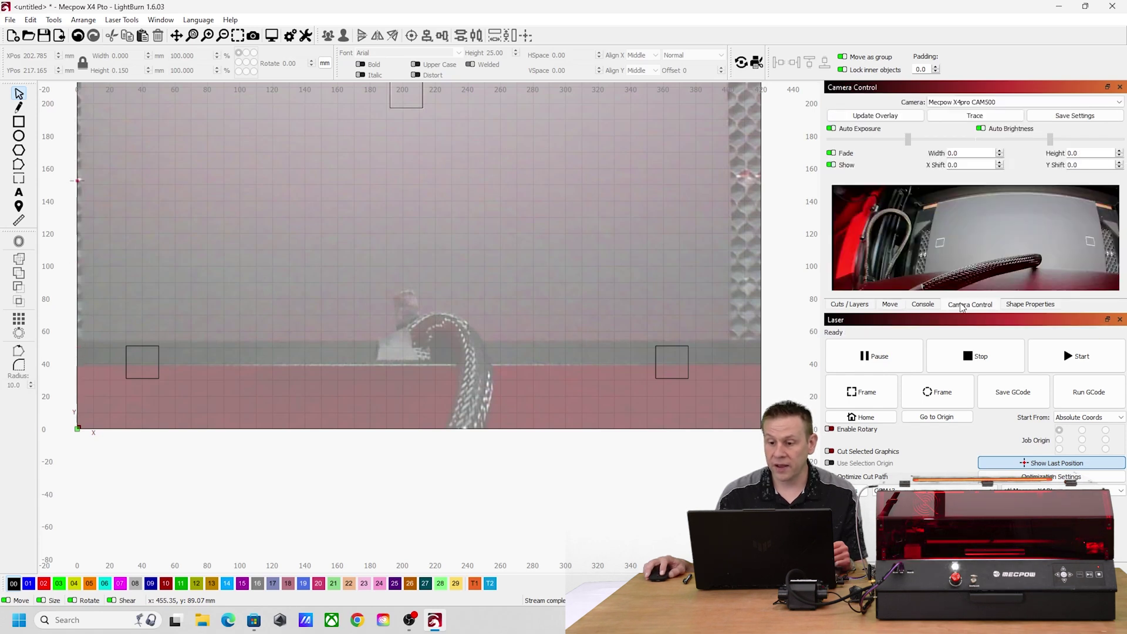
{"action": "left_click", "coordinate": [881, 119]}
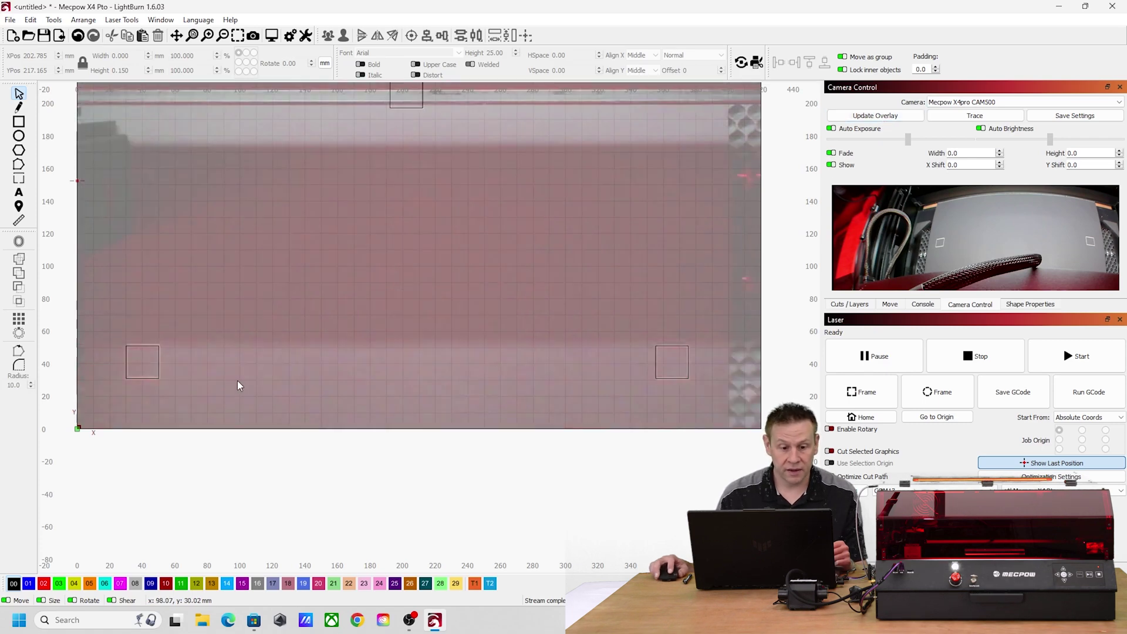
{"action": "scroll", "coordinate": [125, 381], "scroll_direction": "up", "scroll_amount": 7}
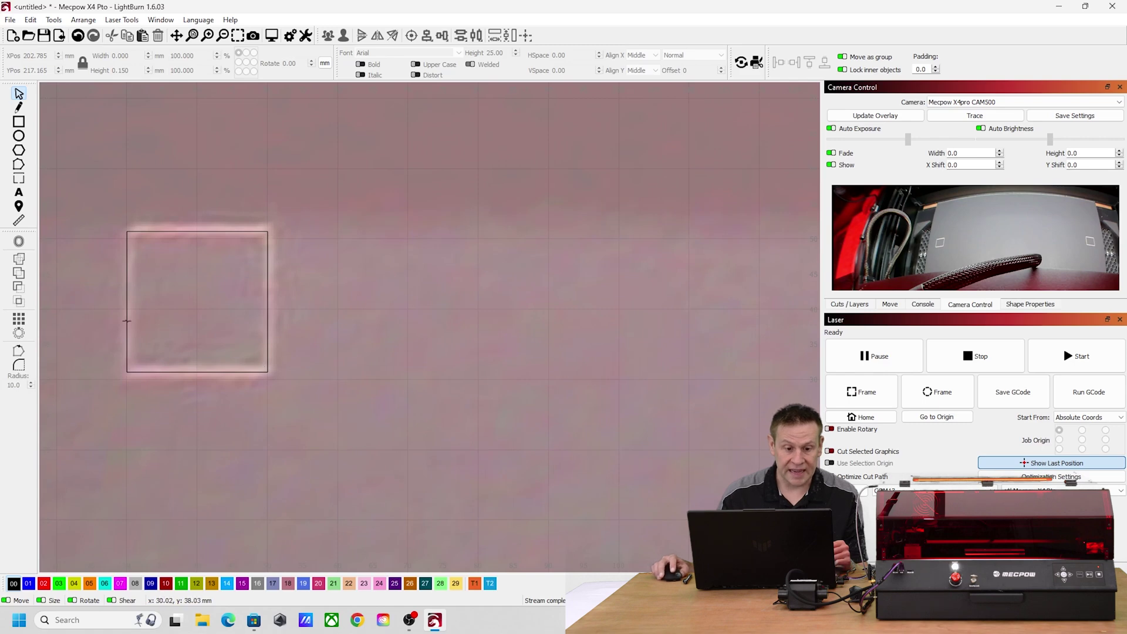
{"action": "scroll", "coordinate": [261, 291], "scroll_direction": "down", "scroll_amount": 7}
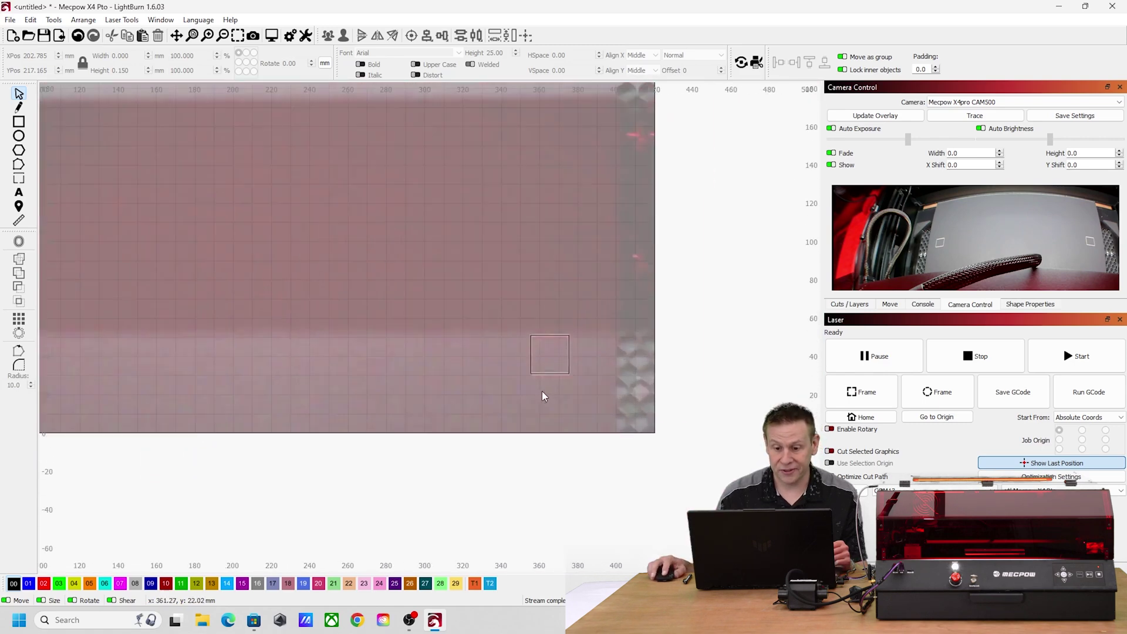
{"action": "scroll", "coordinate": [541, 391], "scroll_direction": "up", "scroll_amount": 5}
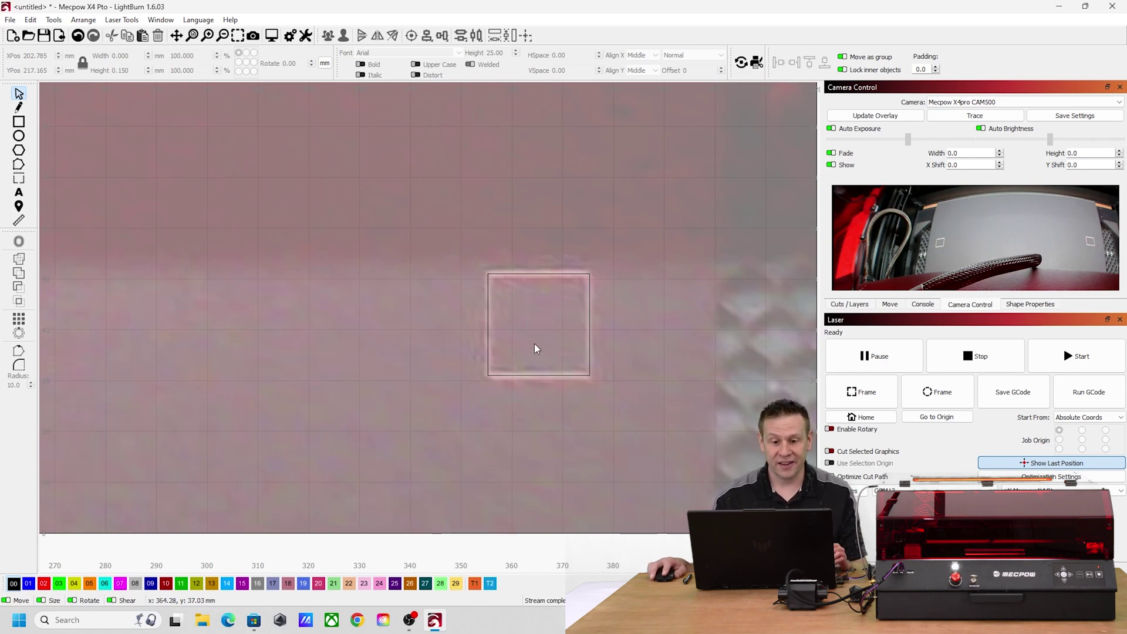
{"action": "scroll", "coordinate": [530, 343], "scroll_direction": "down", "scroll_amount": 3}
{"action": "scroll", "coordinate": [530, 343], "scroll_direction": "down", "scroll_amount": 3}
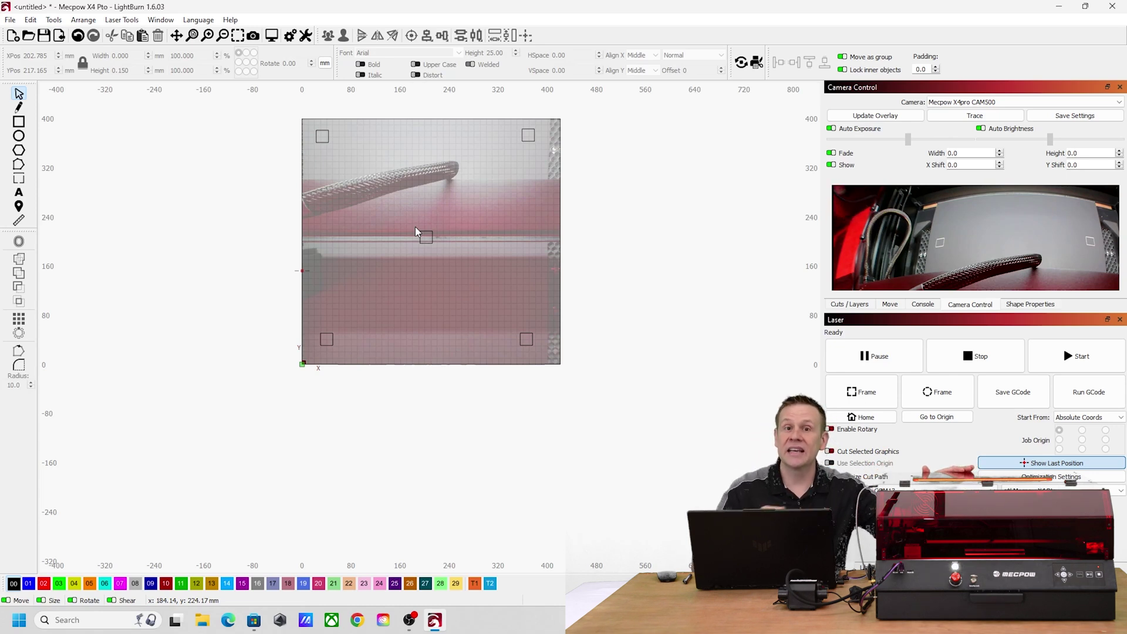
{"action": "left_click_drag", "start_coordinate": [299, 123], "coordinate": [567, 380]}
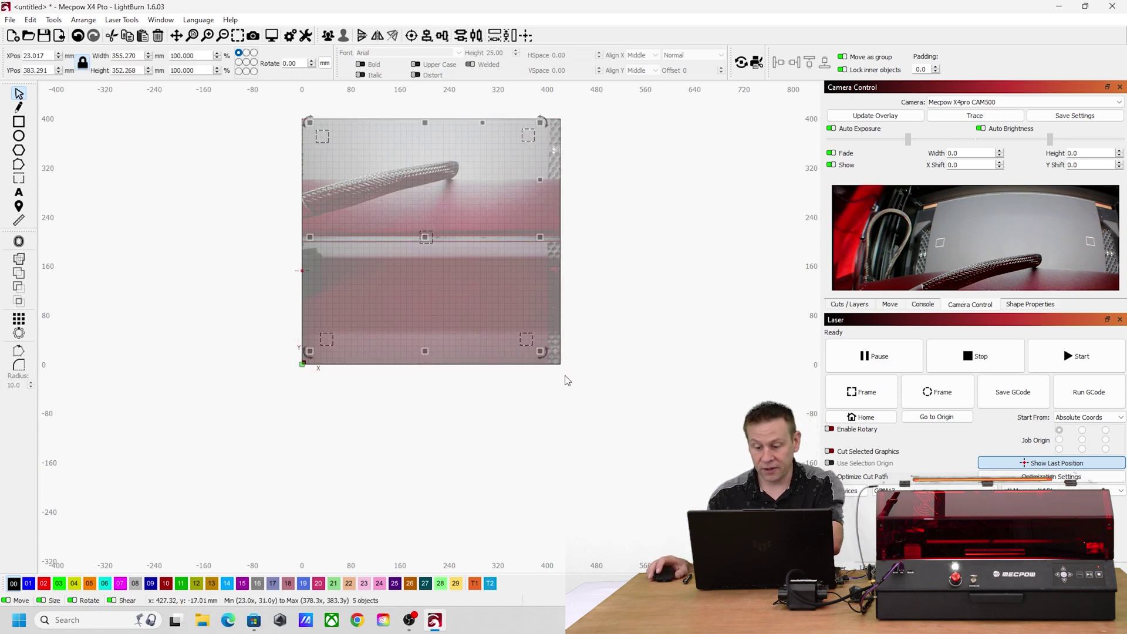
{"action": "left_click", "coordinate": [568, 381]}
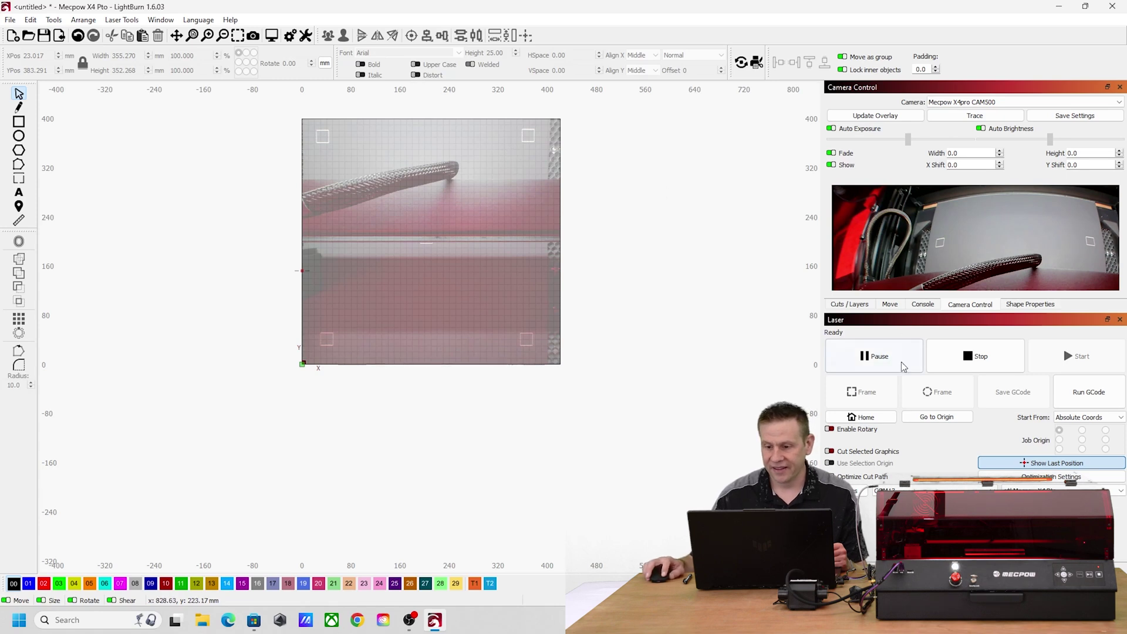
Step: Home the laser head and refresh the camera image of the bed
{"action": "left_click", "coordinate": [865, 415]}
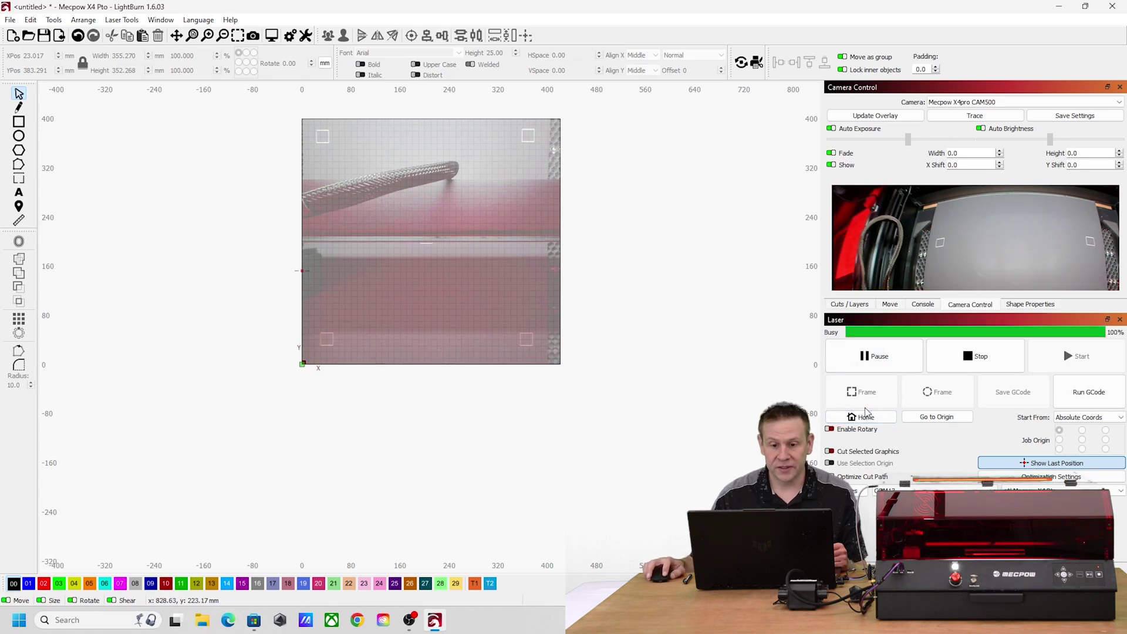
{"action": "left_click", "coordinate": [886, 116]}
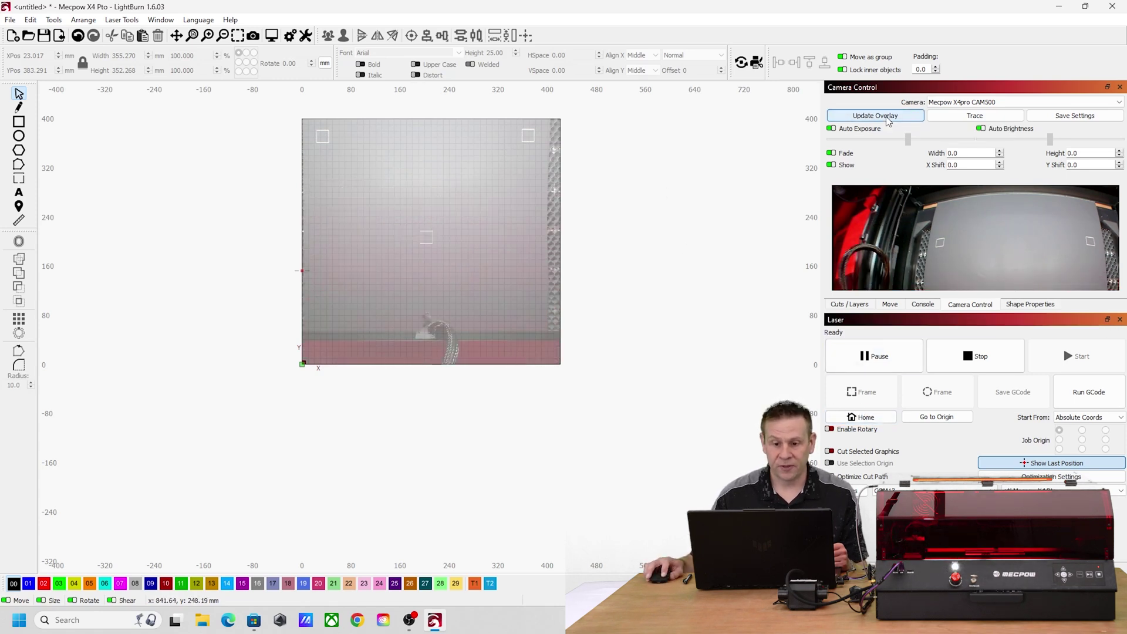
{"action": "scroll", "coordinate": [522, 136], "scroll_direction": "up", "scroll_amount": 8}
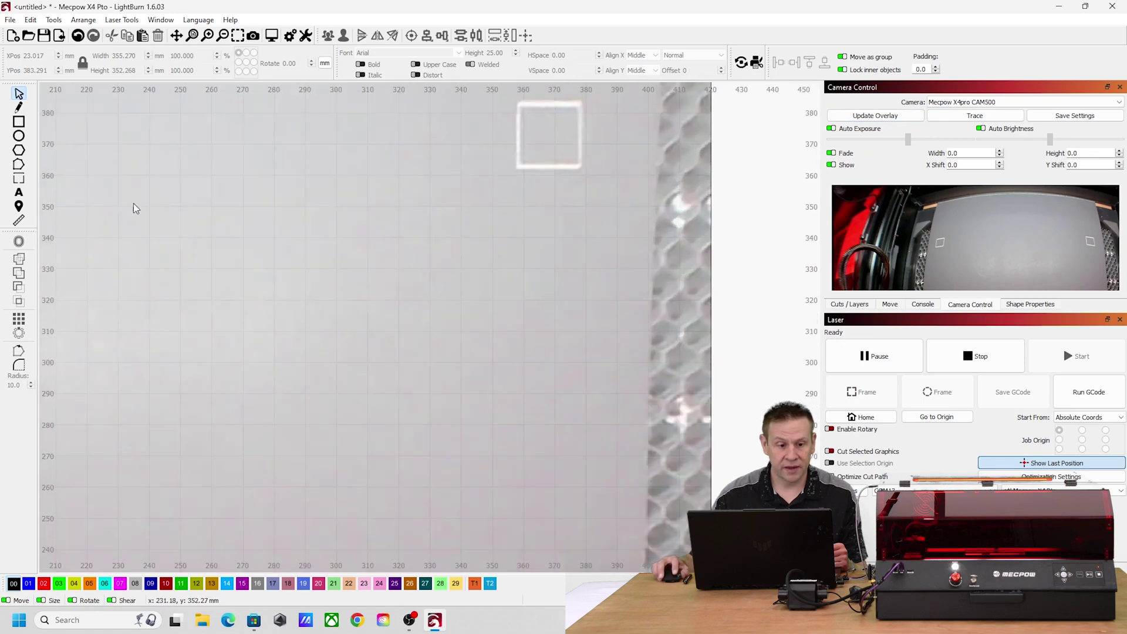
Step: Draw a 25 × 25 mm circle beside the upper-right marker square at X 325.247, Y 364.277
{"action": "left_click", "coordinate": [19, 136]}
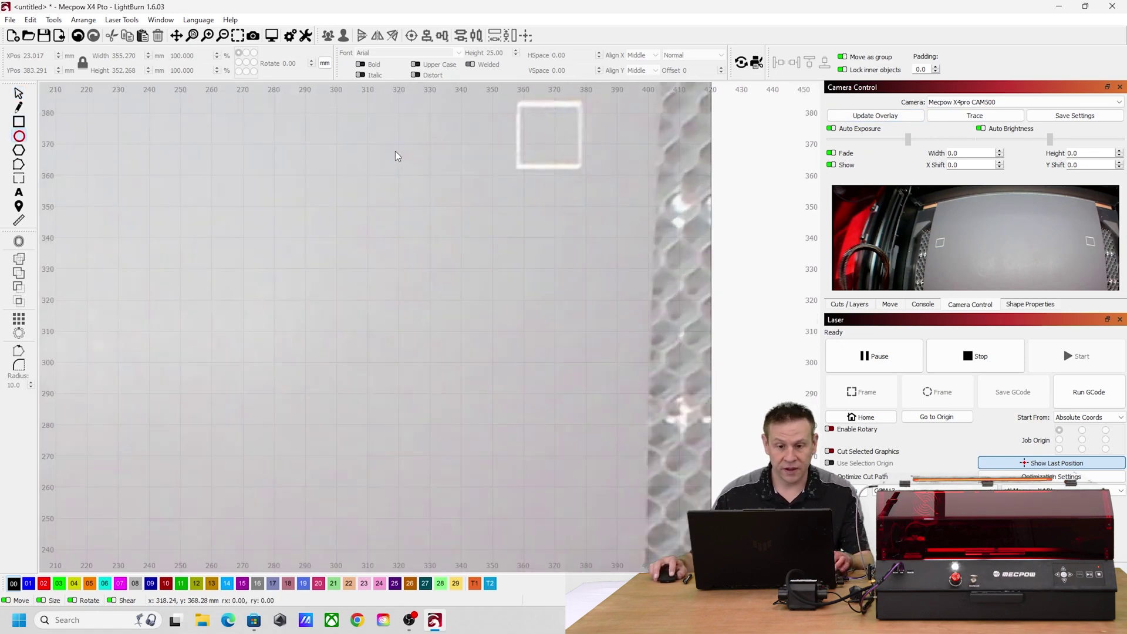
{"action": "left_click_drag", "start_coordinate": [463, 216], "coordinate": [487, 233]}
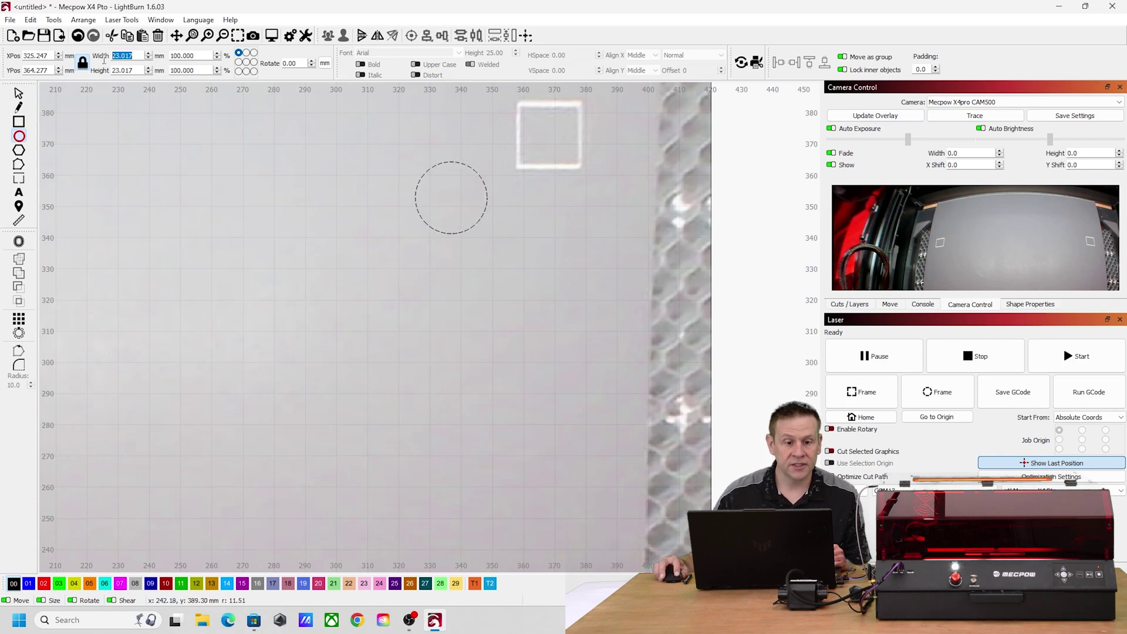
{"action": "type", "text": "25"}
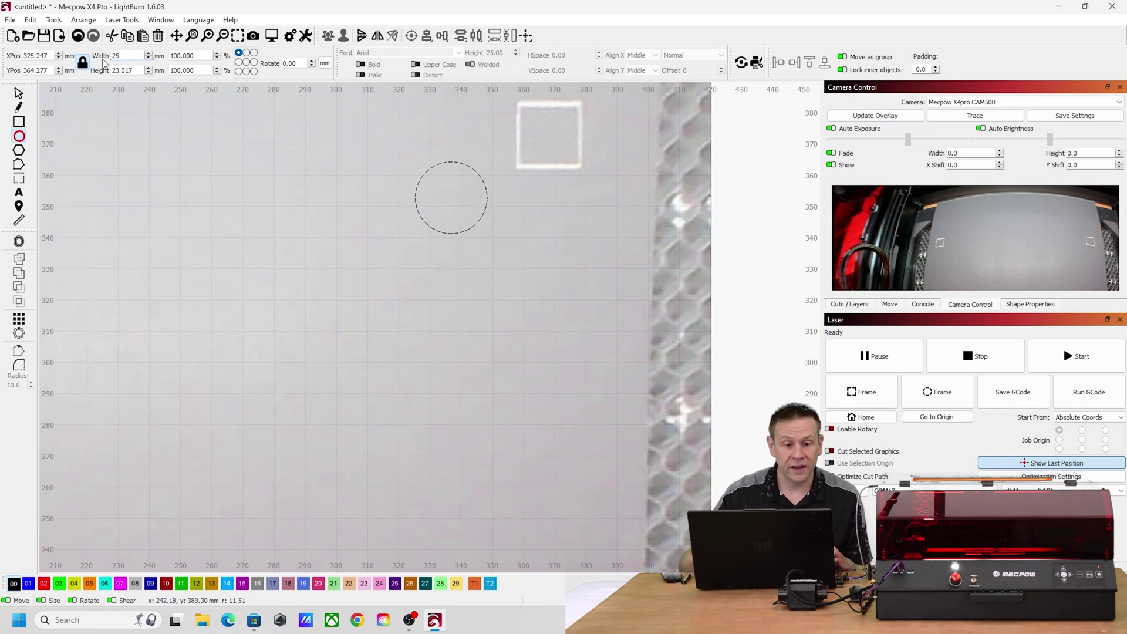
{"action": "key", "text": "Return"}
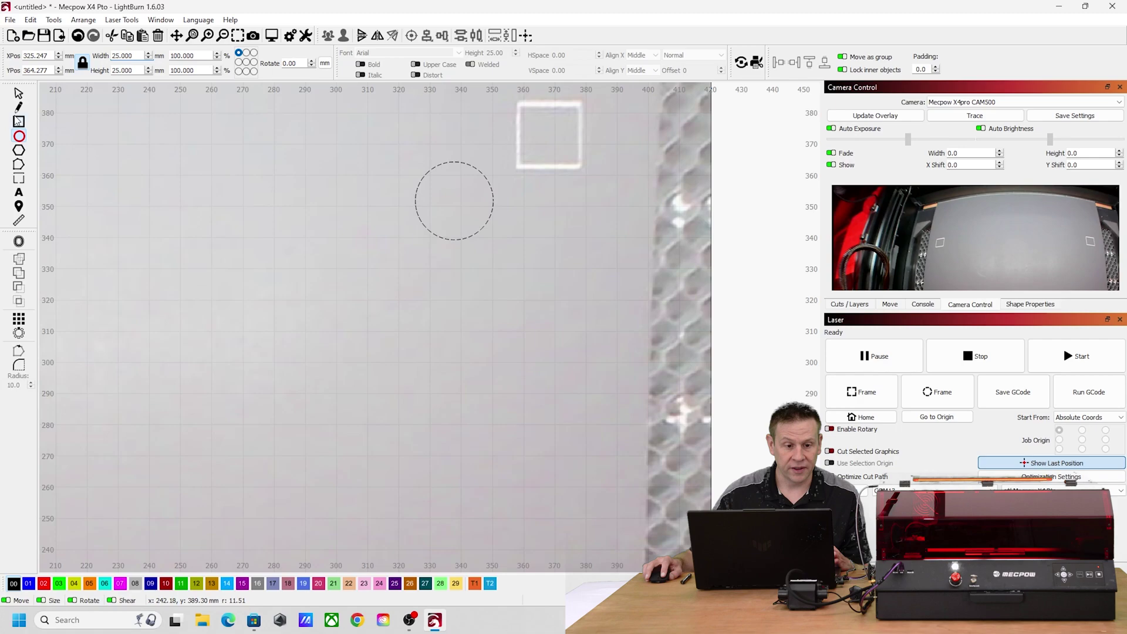
{"action": "left_click", "coordinate": [19, 93]}
Step: Burn the 25 mm circle and refresh the overlay to compare the burned ring with the drawing
{"action": "scroll", "coordinate": [206, 242], "scroll_direction": "down", "scroll_amount": 5}
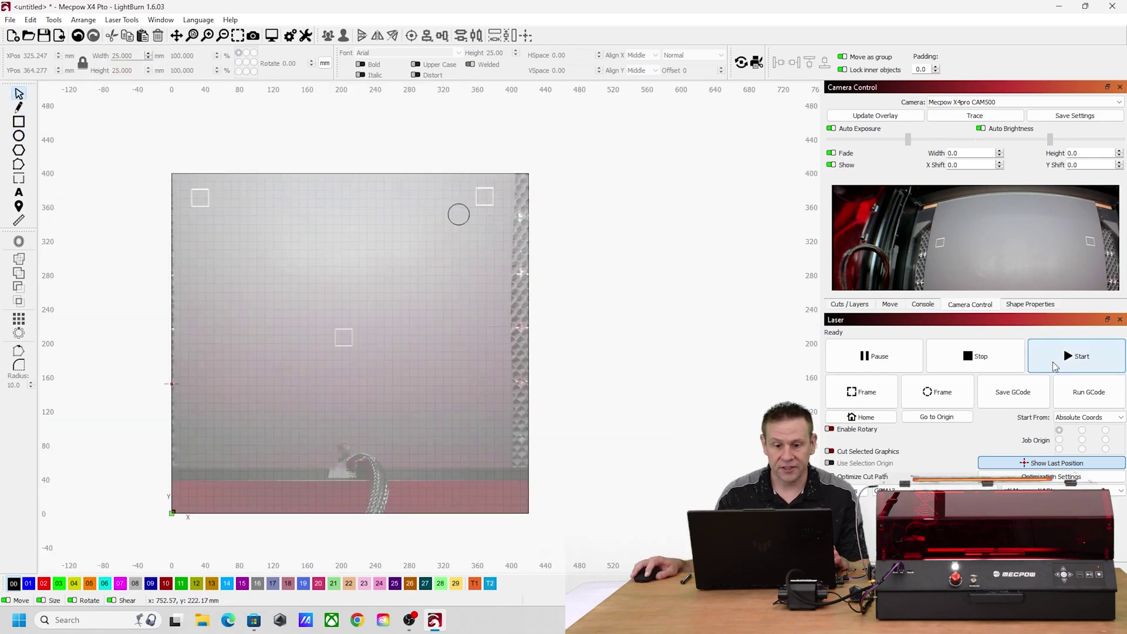
{"action": "left_click", "coordinate": [1055, 366]}
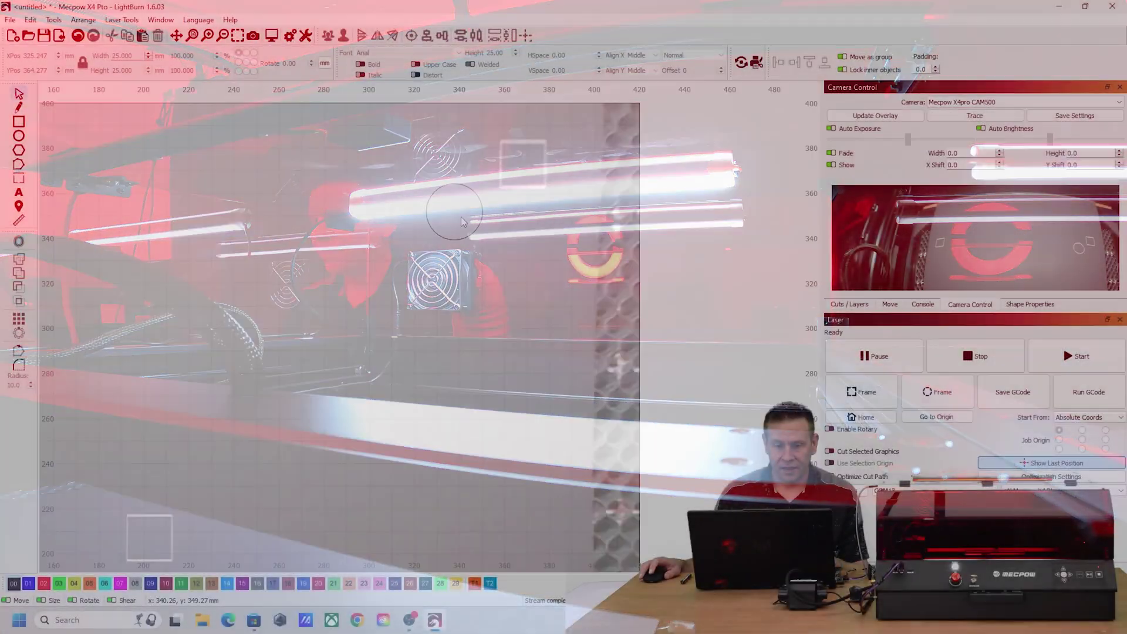
{"action": "scroll", "coordinate": [461, 217], "scroll_direction": "up", "scroll_amount": 3}
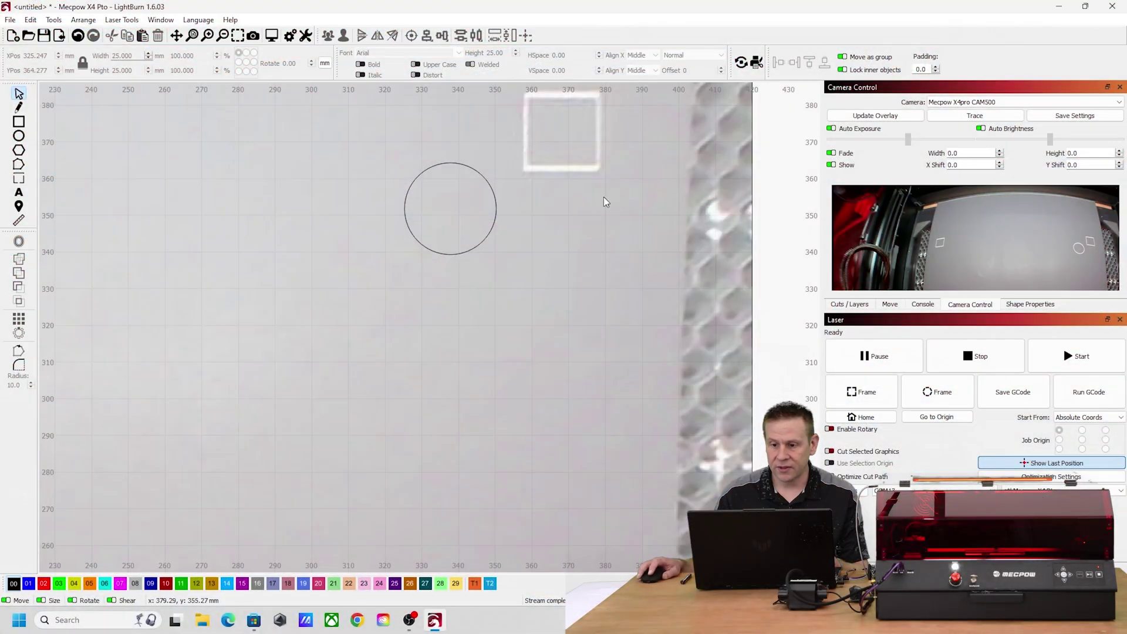
{"action": "left_click", "coordinate": [896, 116]}
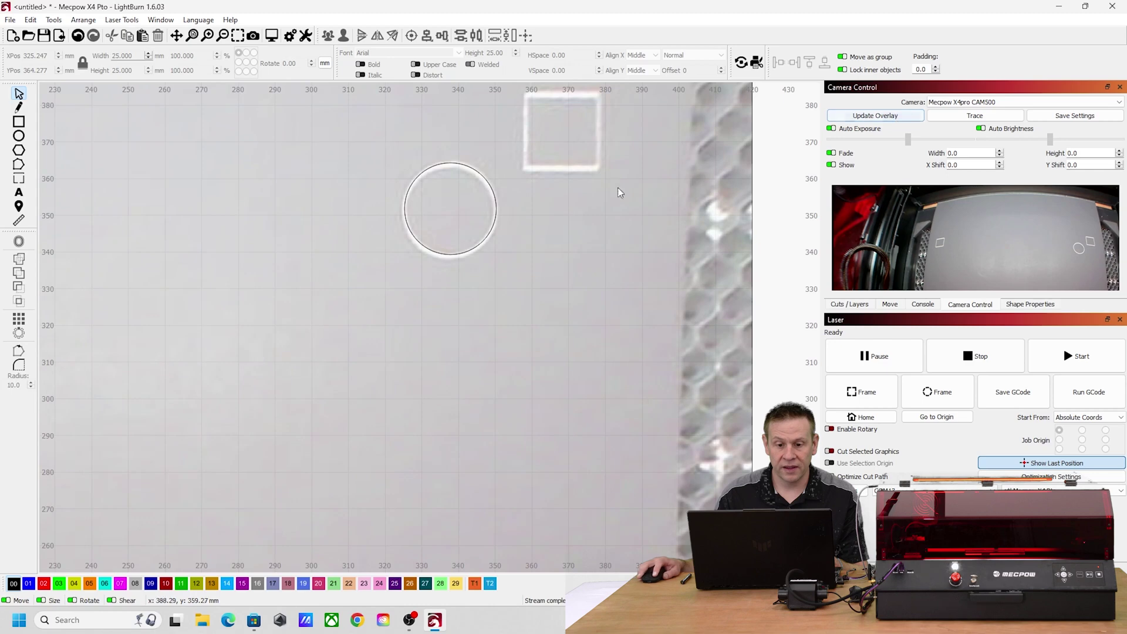
{"action": "scroll", "coordinate": [470, 181], "scroll_direction": "up", "scroll_amount": 5}
{"action": "scroll", "coordinate": [467, 184], "scroll_direction": "down", "scroll_amount": 3}
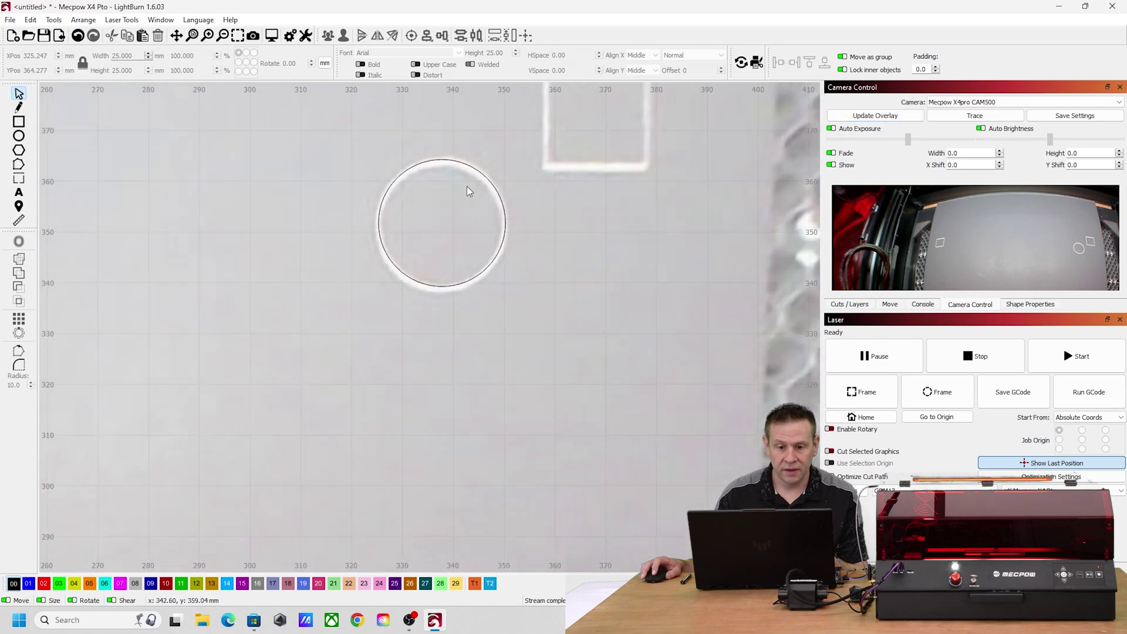
{"action": "scroll", "coordinate": [467, 191], "scroll_direction": "down", "scroll_amount": 6}
{"action": "scroll", "coordinate": [469, 192], "scroll_direction": "up", "scroll_amount": 1}
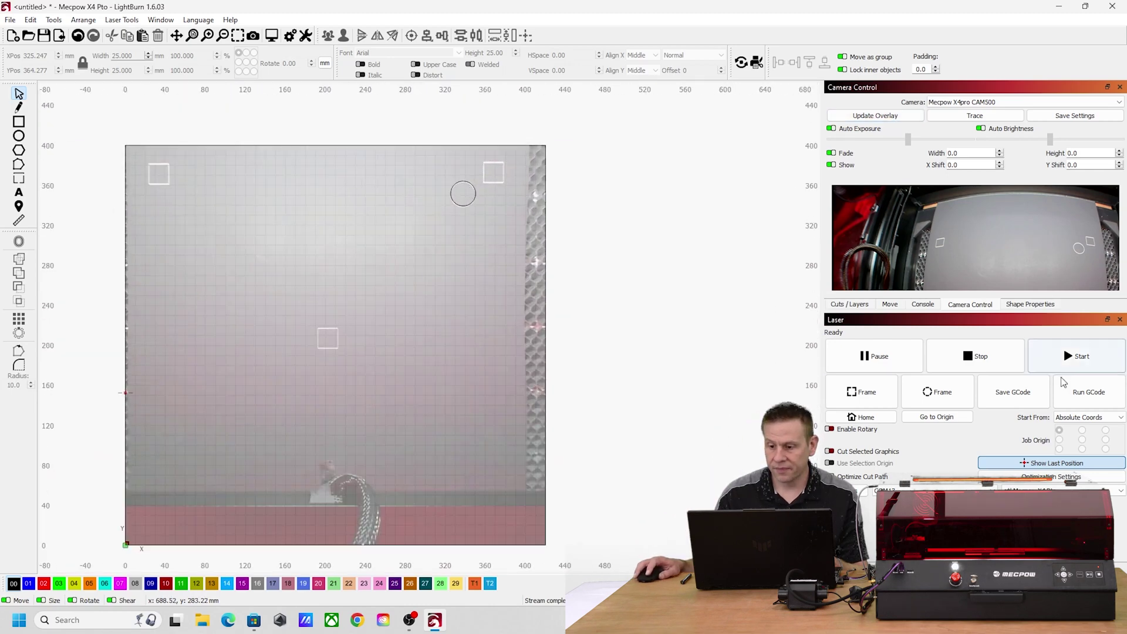
Step: Run the circle burn a second time
{"action": "left_click", "coordinate": [1093, 364]}
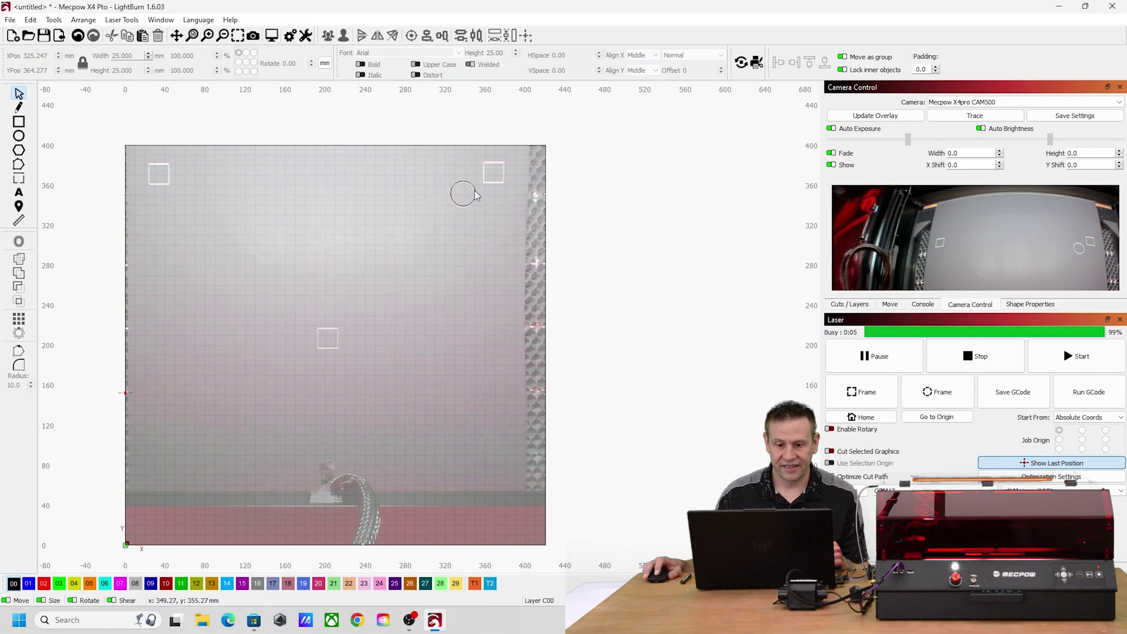
{"action": "scroll", "coordinate": [473, 193], "scroll_direction": "up", "scroll_amount": 5}
{"action": "scroll", "coordinate": [469, 198], "scroll_direction": "up", "scroll_amount": 3}
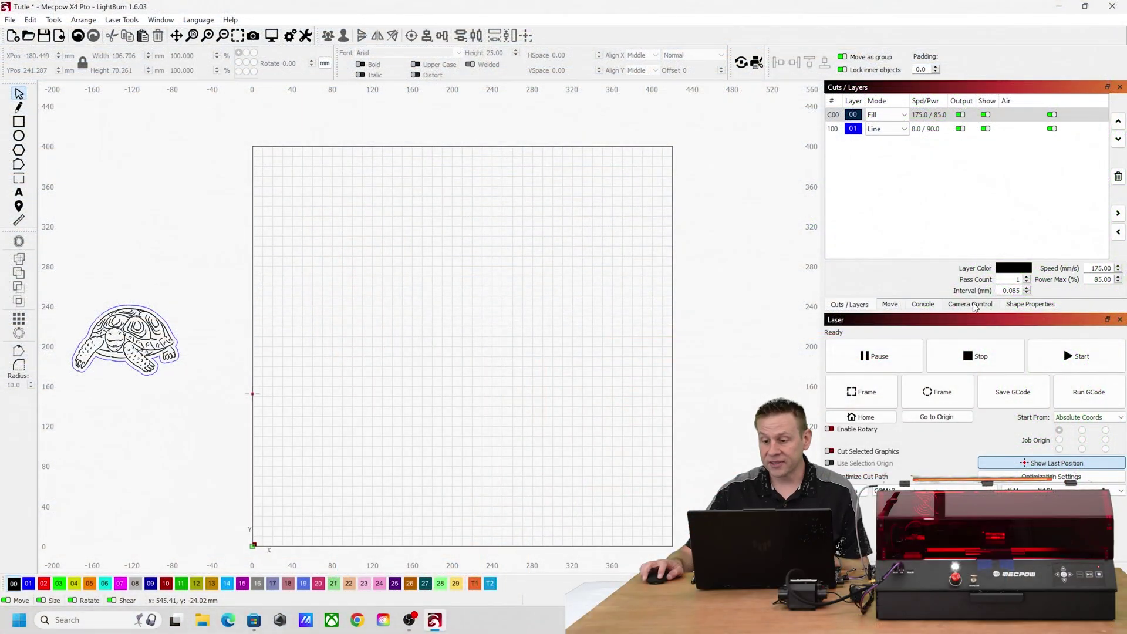
Step: Refresh the camera image to show the piece of material placed on the bed
{"action": "left_click", "coordinate": [975, 305]}
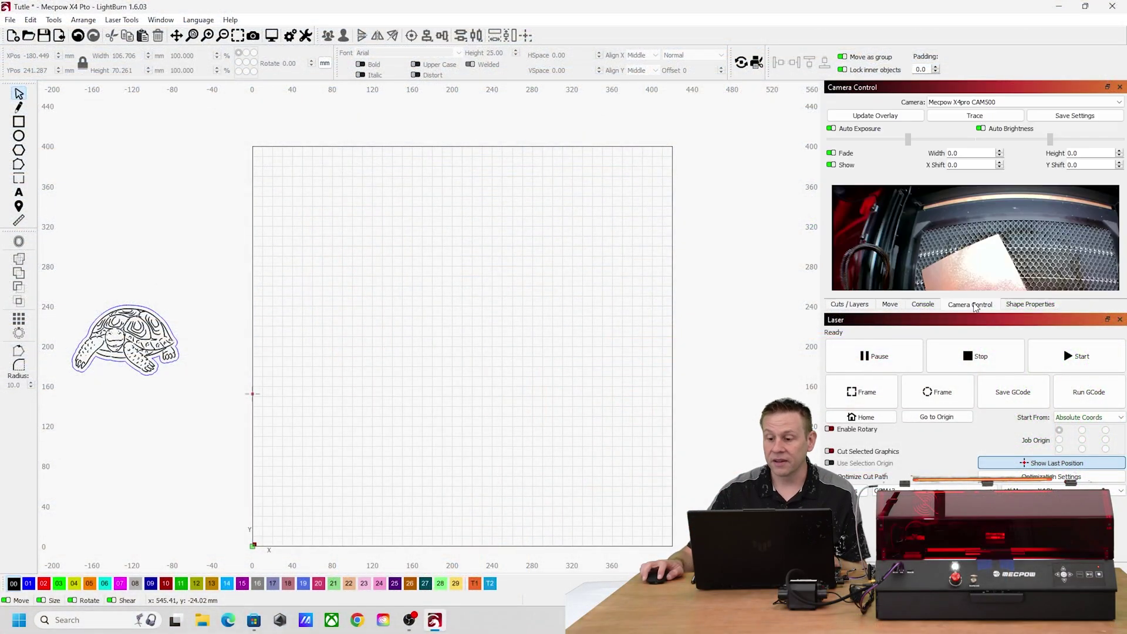
{"action": "left_click", "coordinate": [881, 116]}
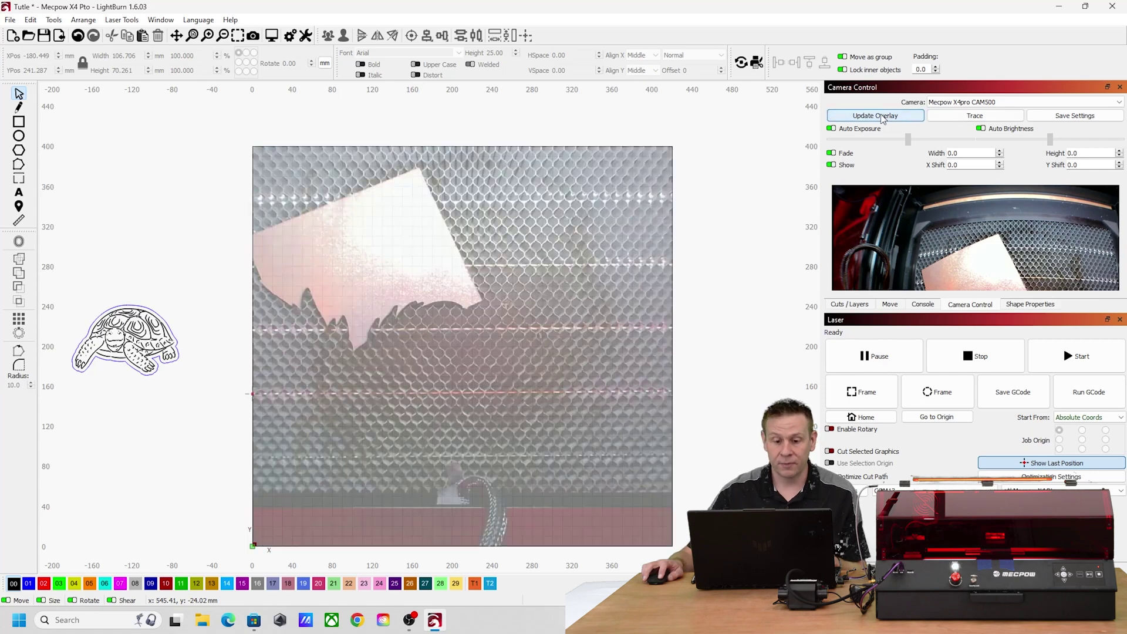
{"action": "scroll", "coordinate": [311, 251], "scroll_direction": "up", "scroll_amount": 2}
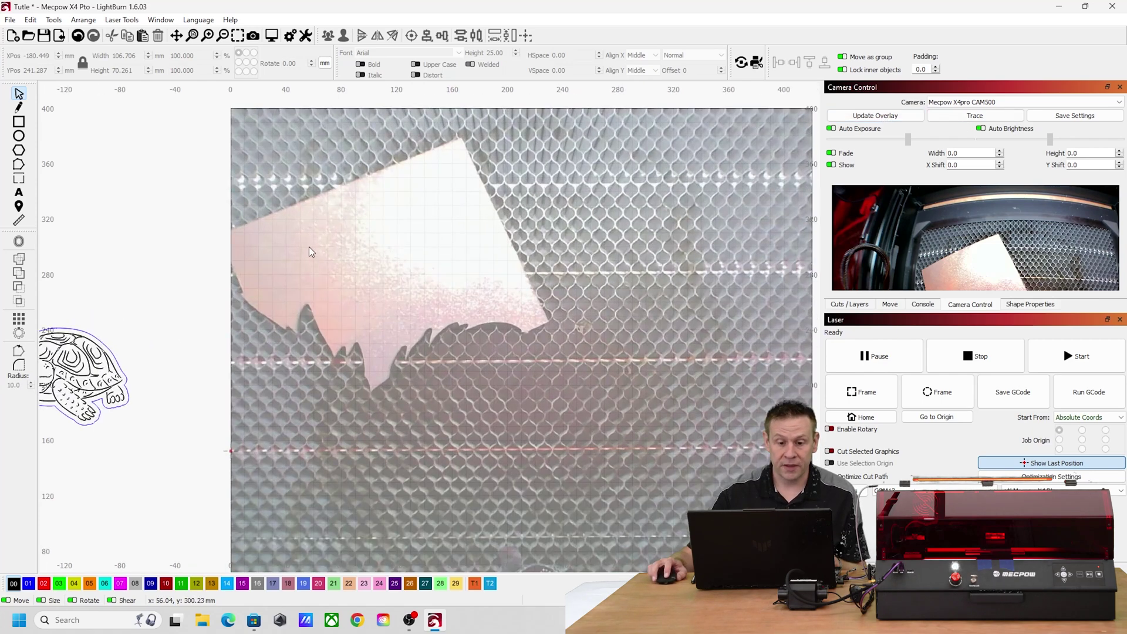
{"action": "scroll", "coordinate": [311, 251], "scroll_direction": "down", "scroll_amount": 3}
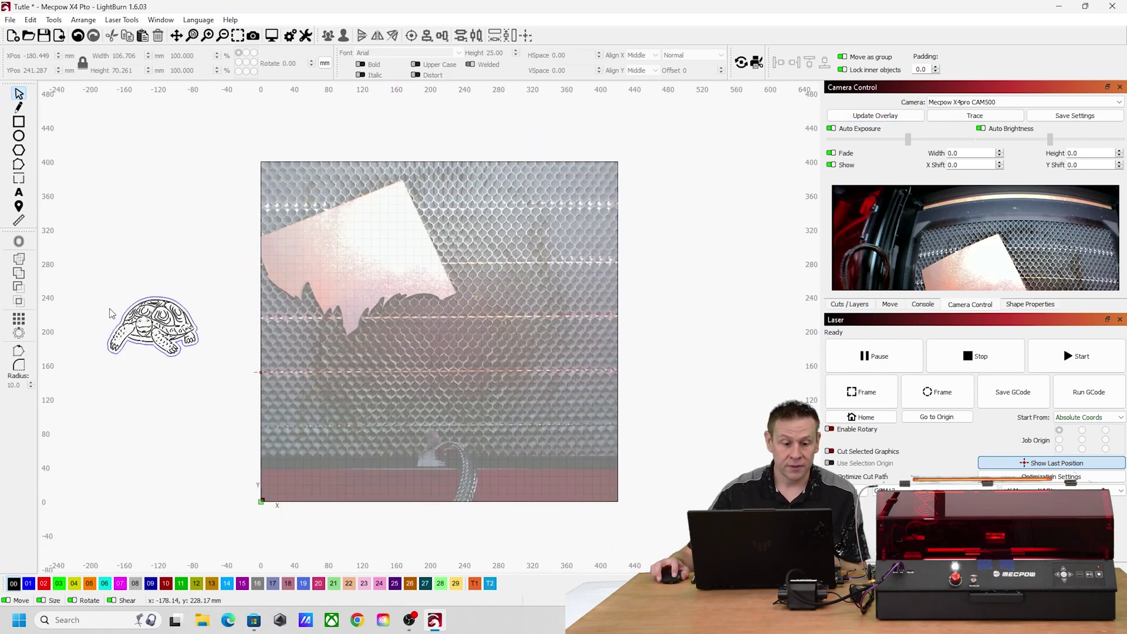
{"action": "scroll", "coordinate": [124, 334], "scroll_direction": "up", "scroll_amount": 4}
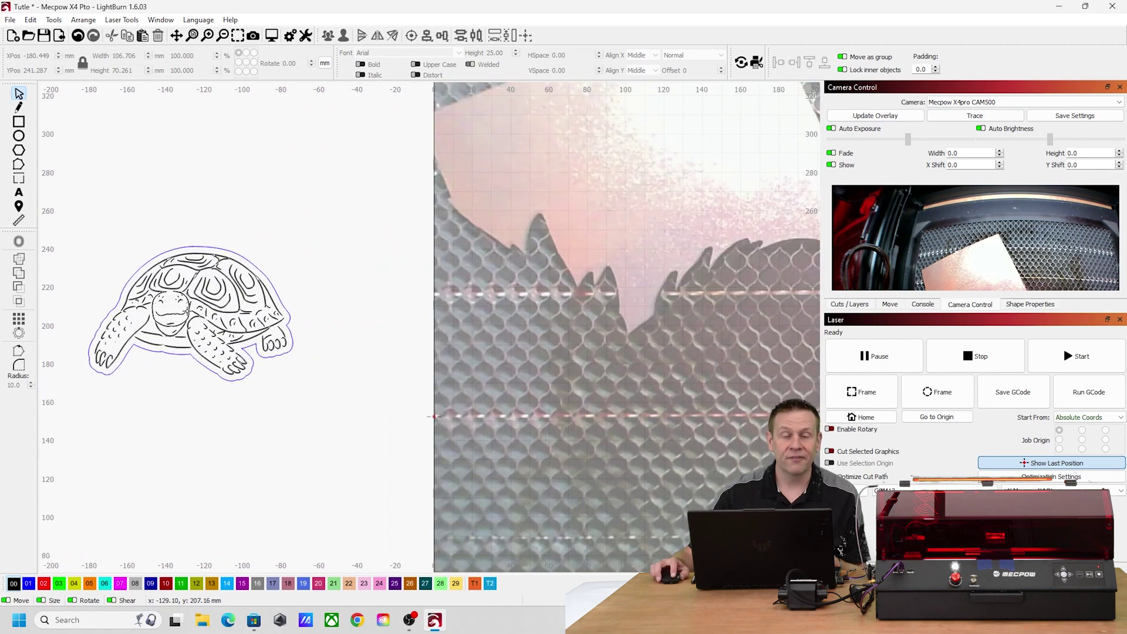
{"action": "scroll", "coordinate": [187, 312], "scroll_direction": "down", "scroll_amount": 2}
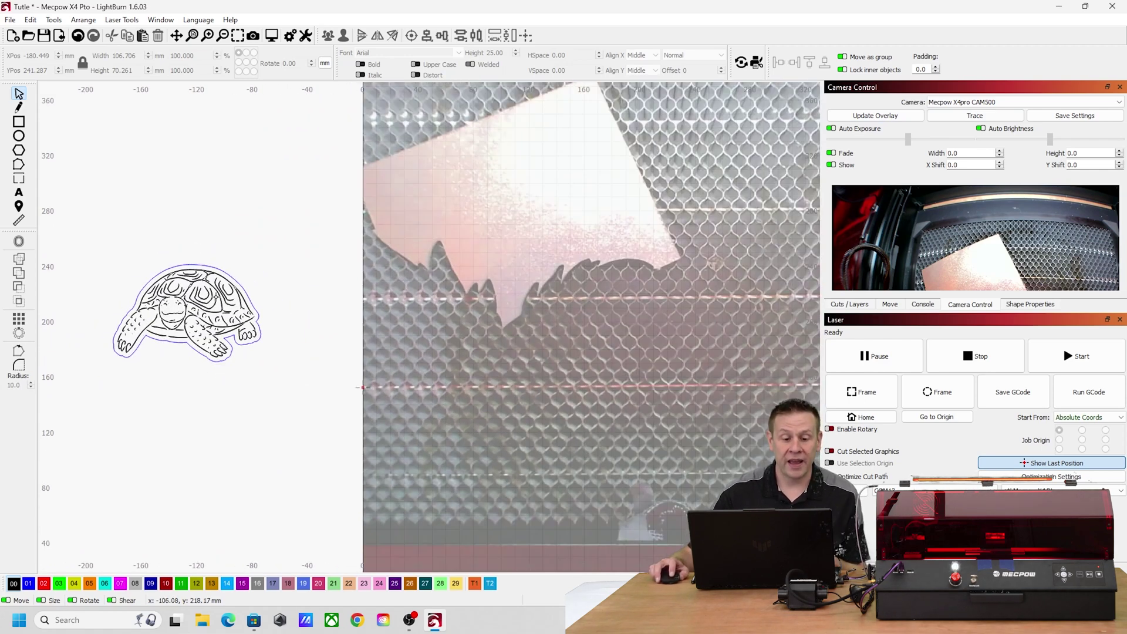
Step: Move the tortoise onto the material, rotated about 18°, ending 142.262 × 95.230 mm at X 24.942, Y 341.839
{"action": "left_click_drag", "start_coordinate": [86, 224], "coordinate": [229, 358]}
{"action": "left_click_drag", "start_coordinate": [193, 316], "coordinate": [511, 184]}
{"action": "scroll", "coordinate": [554, 168], "scroll_direction": "up", "scroll_amount": 3}
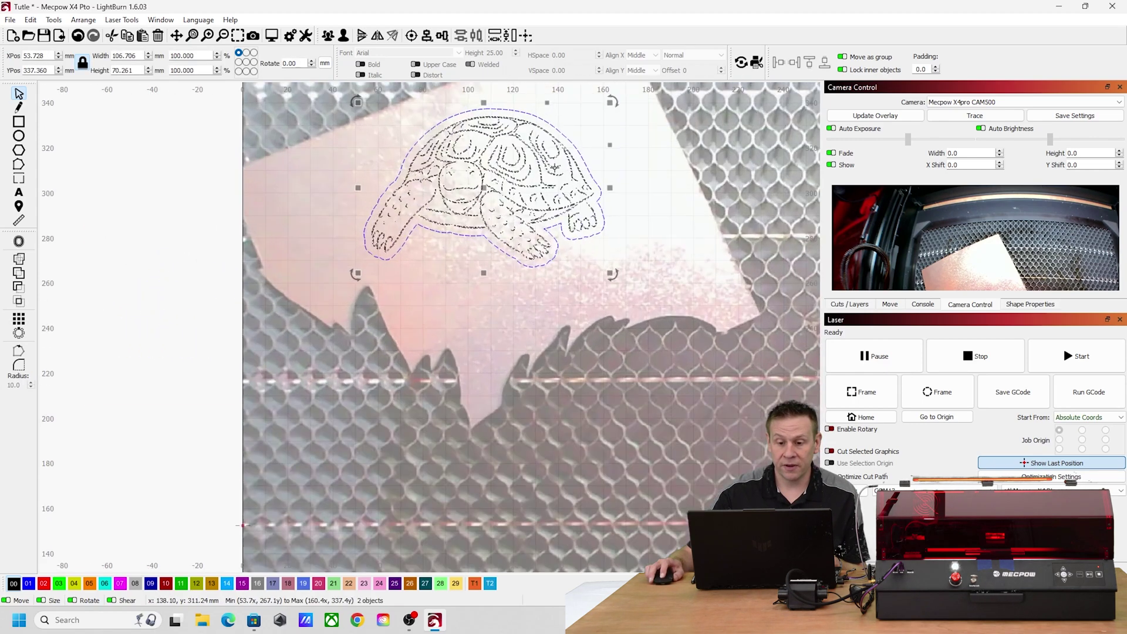
{"action": "scroll", "coordinate": [572, 194], "scroll_direction": "down", "scroll_amount": 1}
{"action": "left_click_drag", "start_coordinate": [607, 262], "coordinate": [695, 272]}
{"action": "left_click_drag", "start_coordinate": [544, 225], "coordinate": [521, 200]}
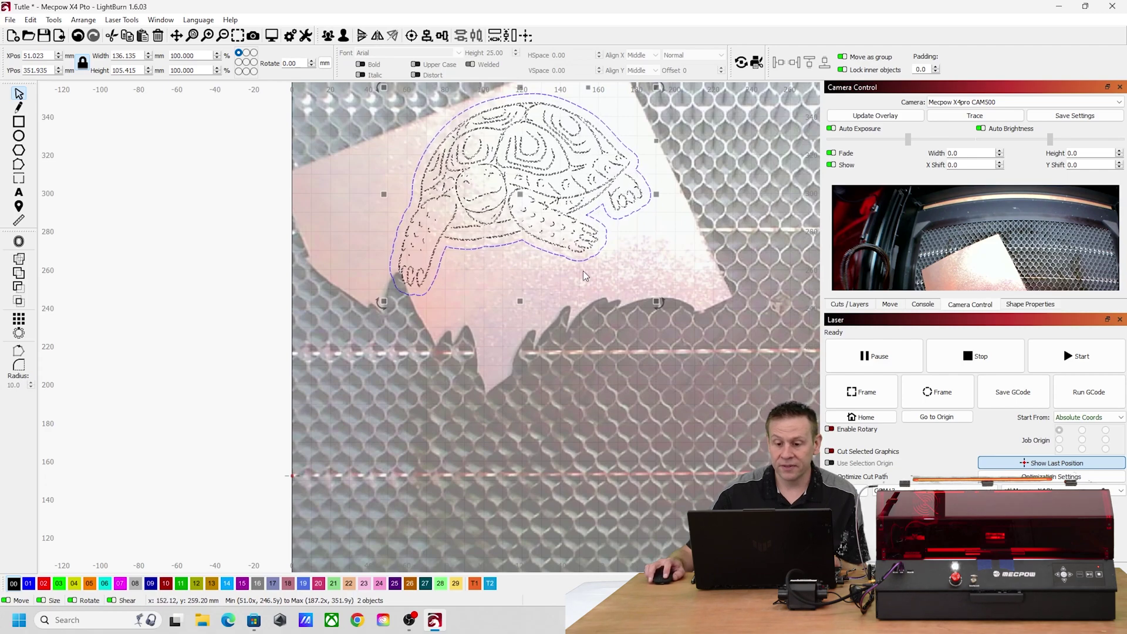
{"action": "left_click_drag", "start_coordinate": [656, 302], "coordinate": [611, 336]}
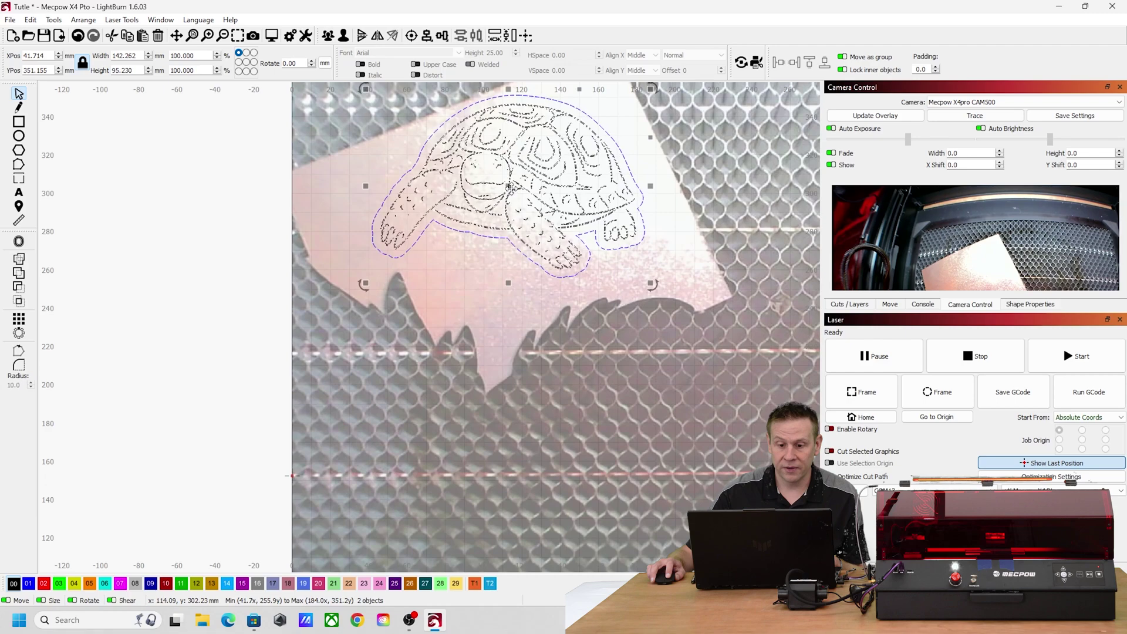
{"action": "left_click_drag", "start_coordinate": [511, 188], "coordinate": [483, 194]}
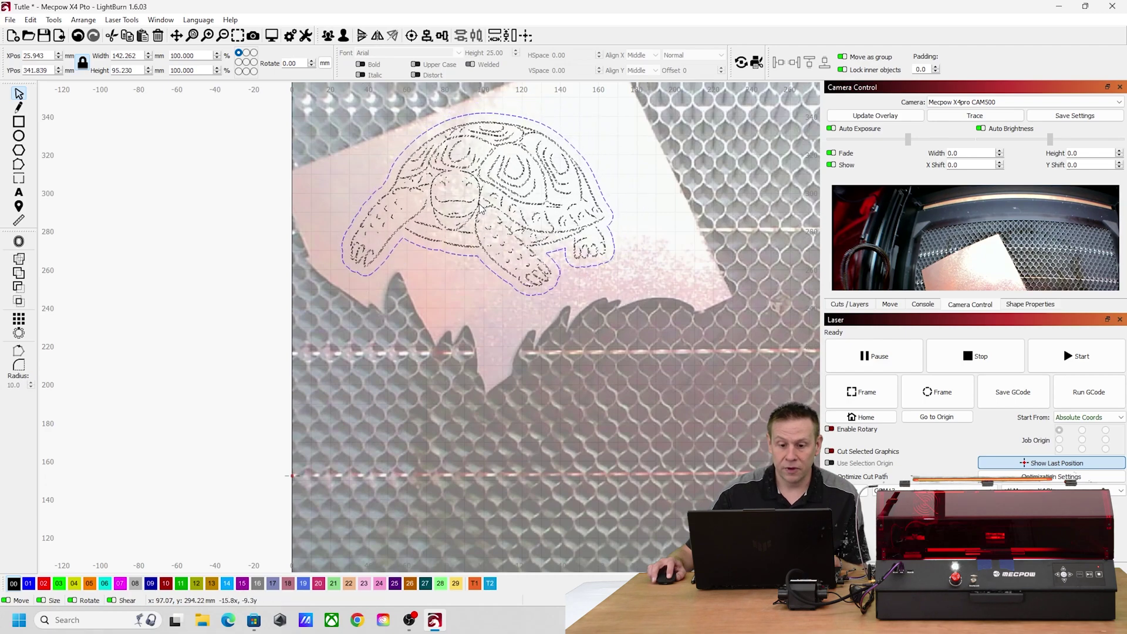
{"action": "left_click_drag", "start_coordinate": [475, 205], "coordinate": [475, 205]}
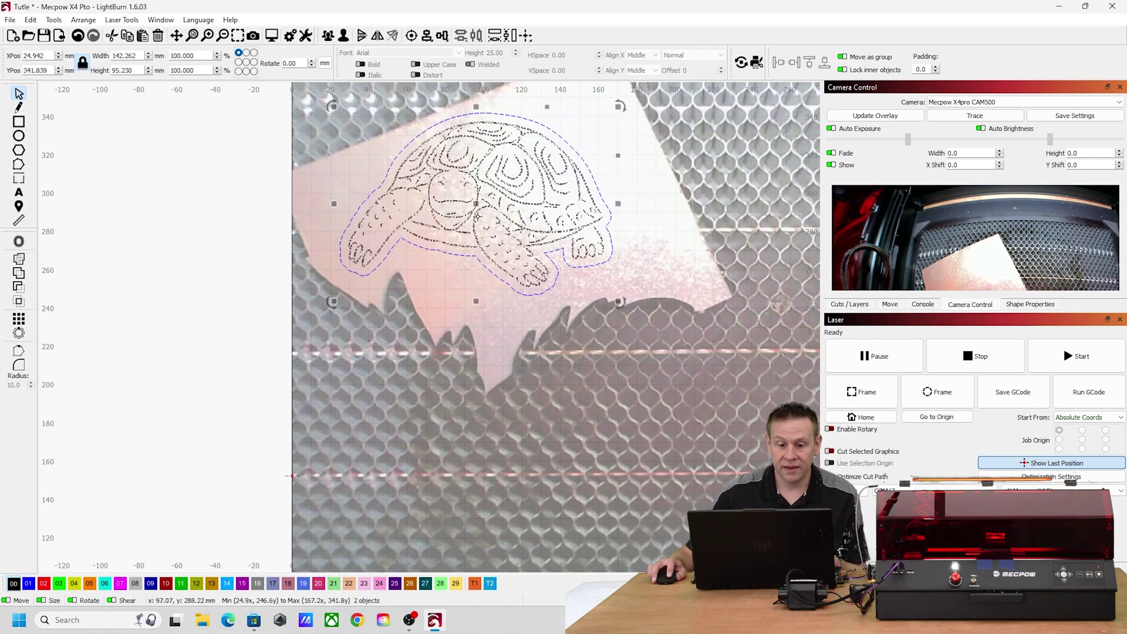
{"action": "scroll", "coordinate": [477, 221], "scroll_direction": "down", "scroll_amount": 3}
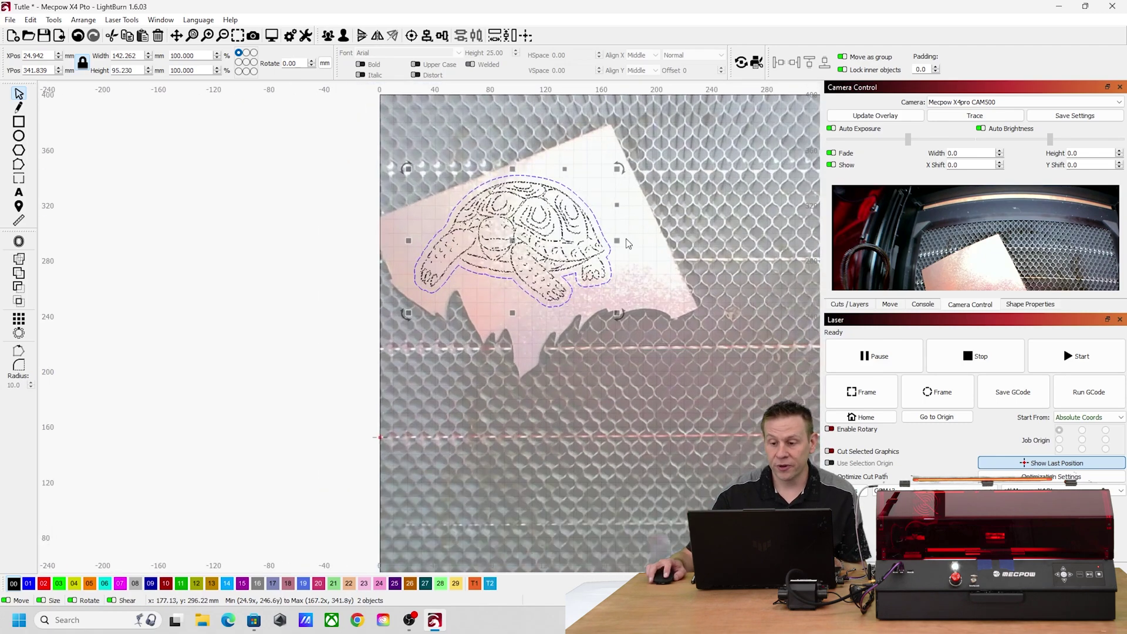
Step: Review the tortoise's Fill layer (175/85) and Line layer (8.0/90, 3 passes) in the Cut Settings Editor
{"action": "left_click", "coordinate": [851, 305]}
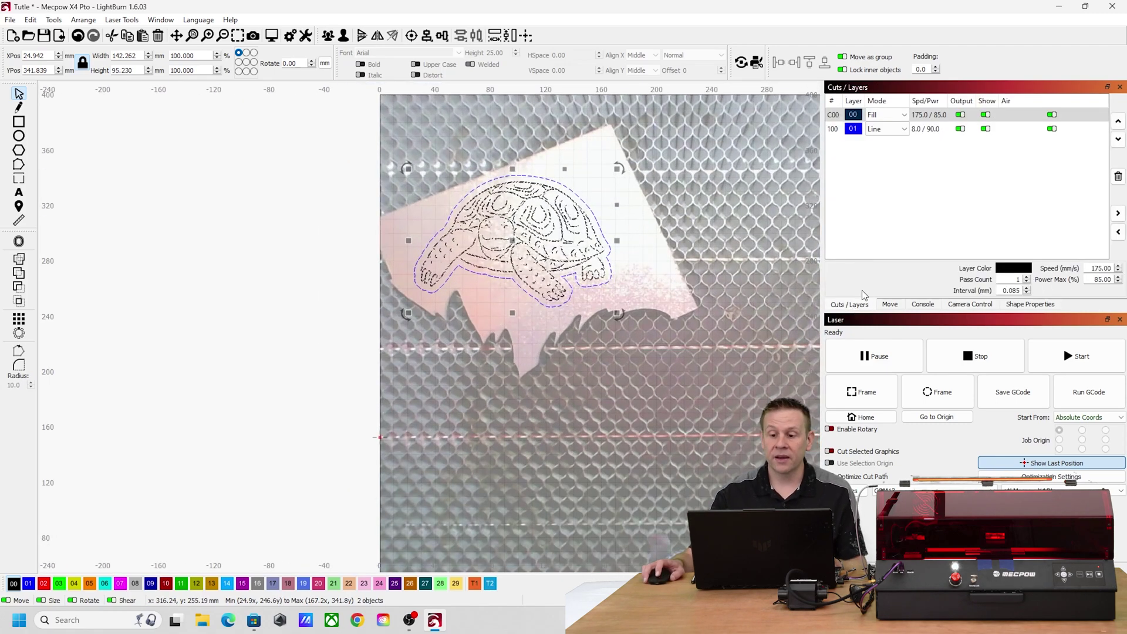
{"action": "left_click", "coordinate": [898, 130]}
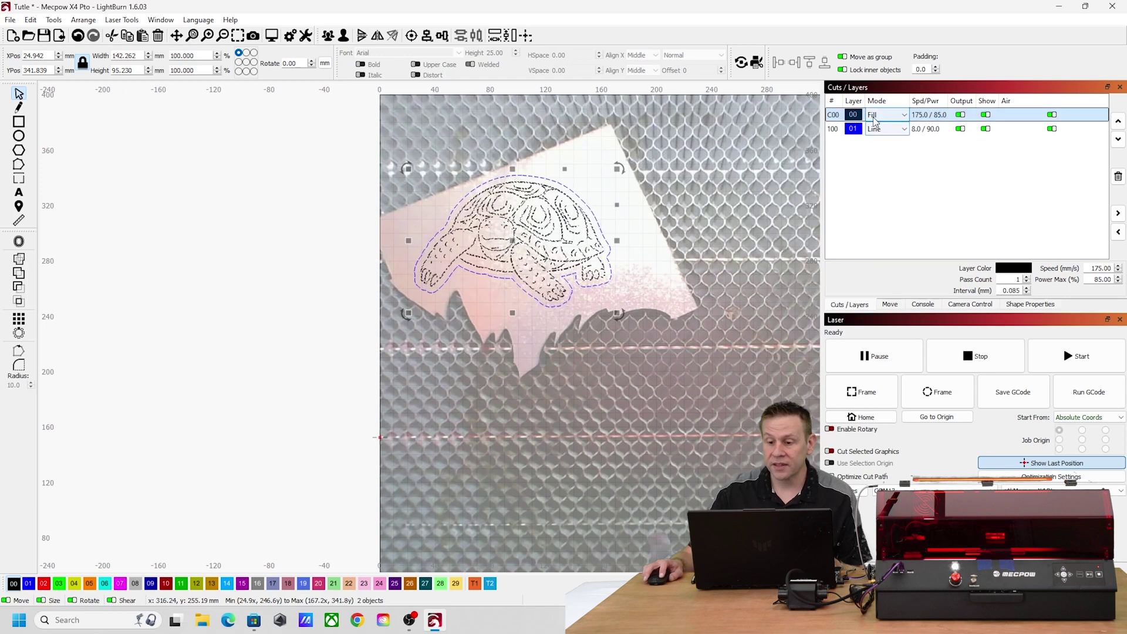
{"action": "left_click", "coordinate": [895, 115]}
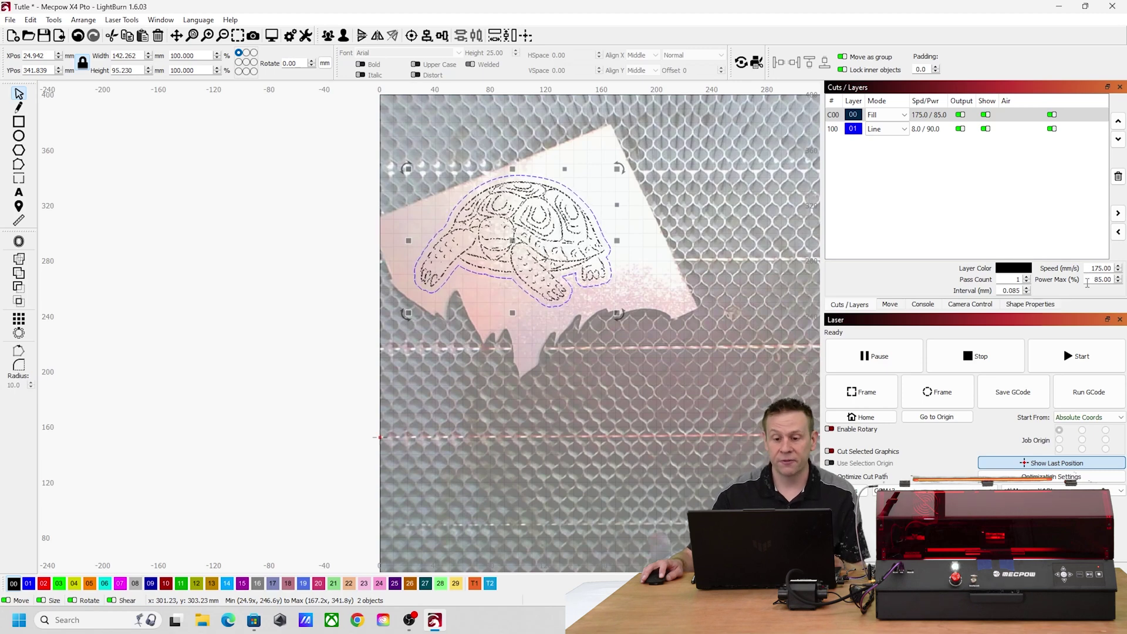
{"action": "left_click", "coordinate": [926, 137]}
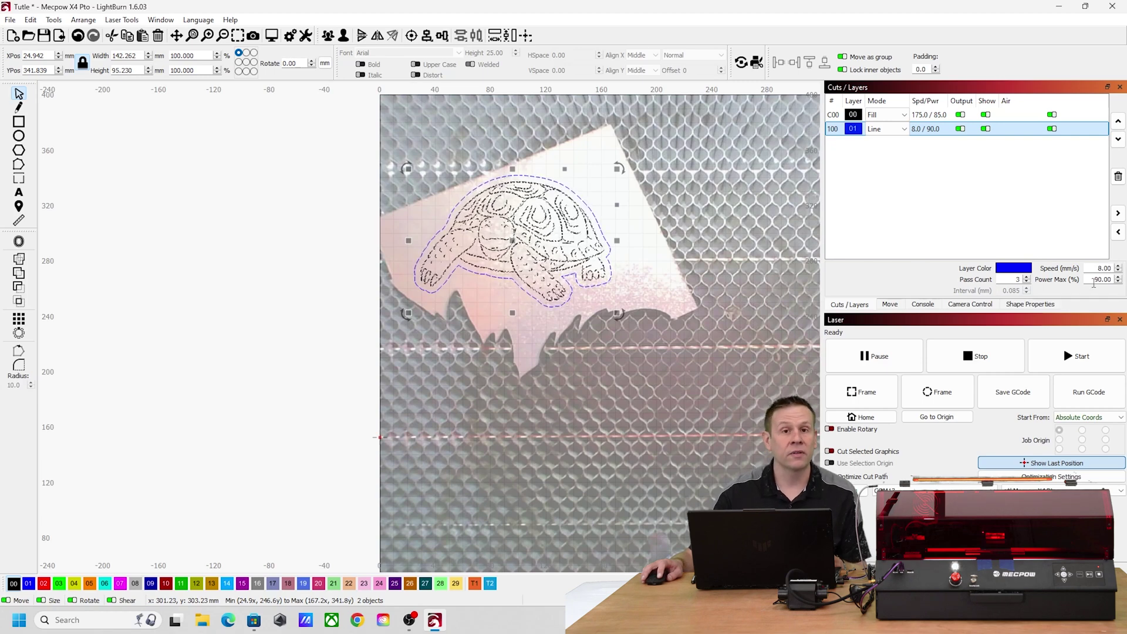
{"action": "left_click", "coordinate": [927, 118]}
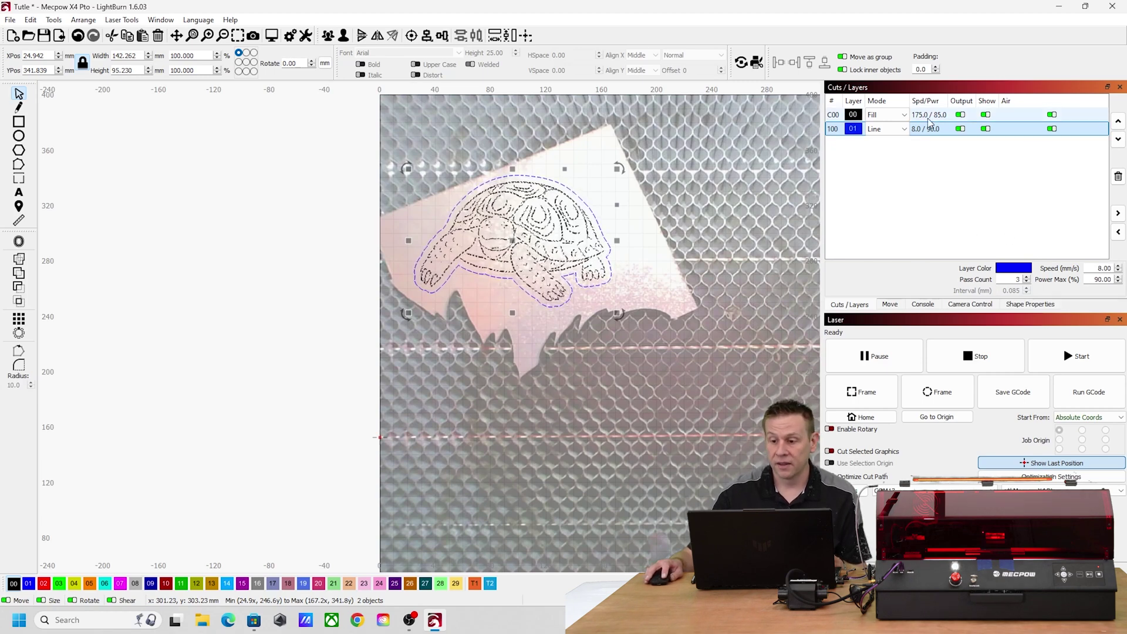
{"action": "double_click", "coordinate": [926, 117]}
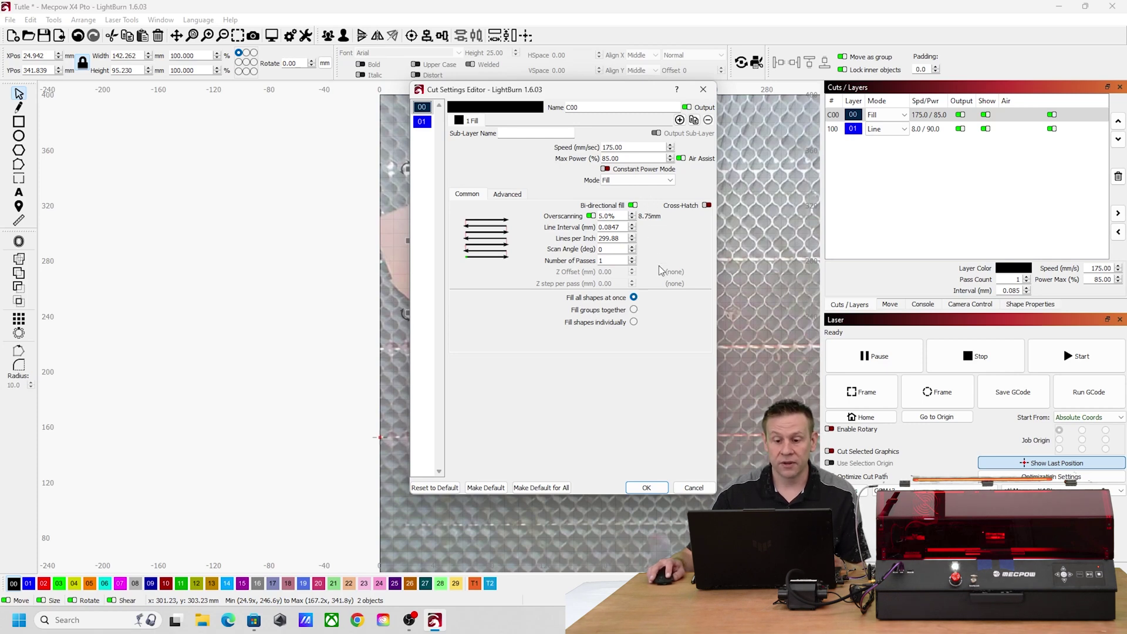
{"action": "left_click", "coordinate": [655, 489]}
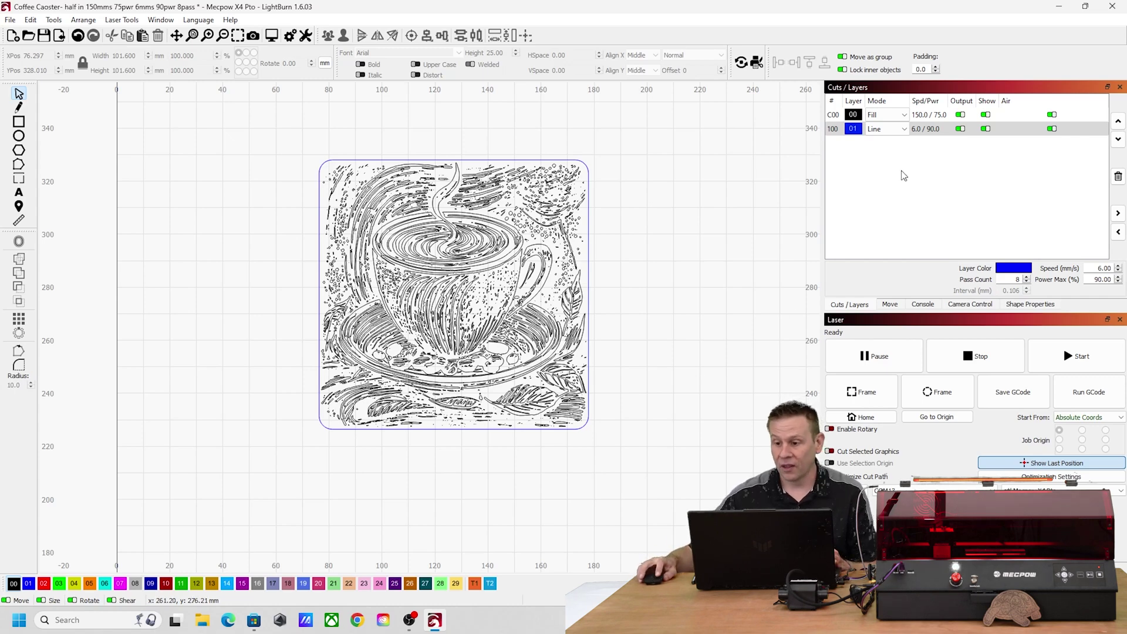
Step: Check the coaster's Fill layer at 150/75 and Line layer at 6 mm/s, 90%, 8 passes
{"action": "double_click", "coordinate": [925, 115]}
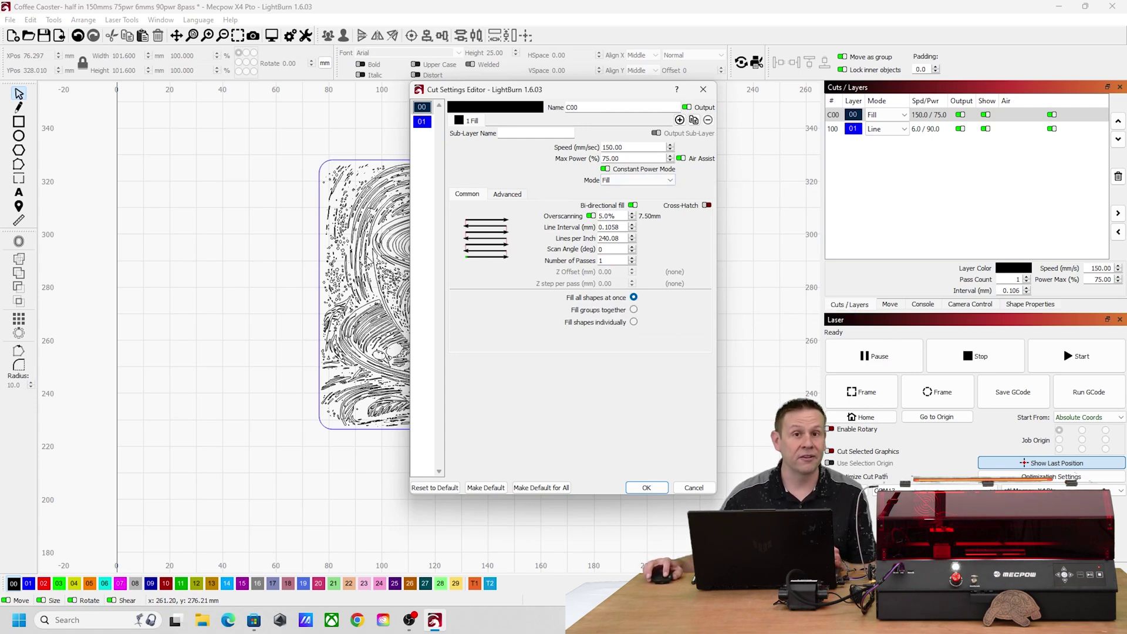
{"action": "left_click", "coordinate": [658, 489]}
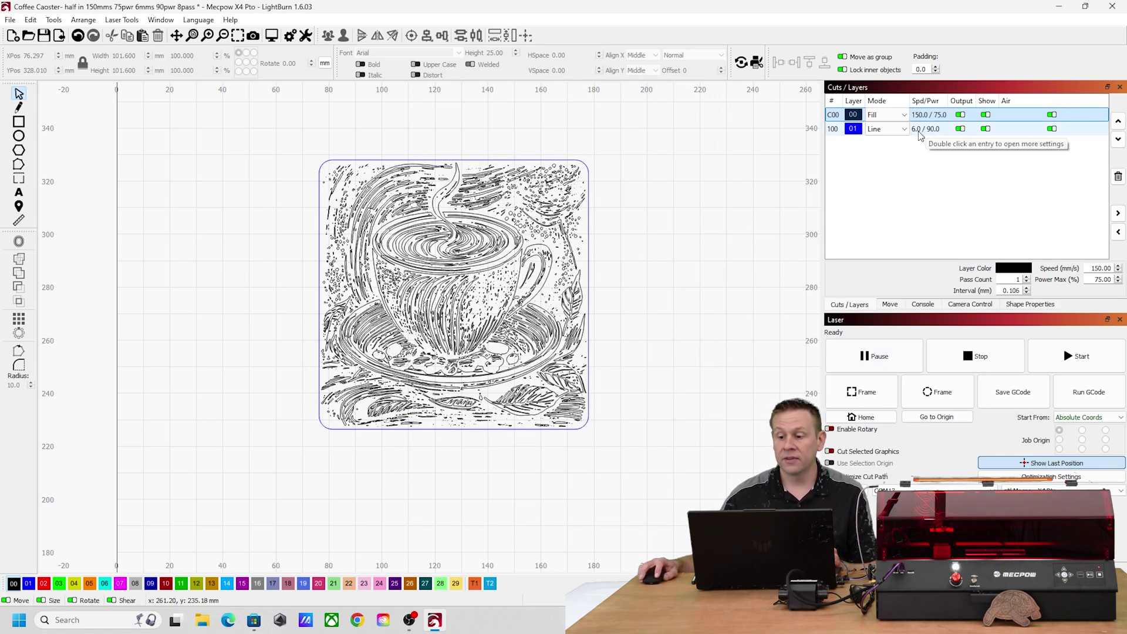
{"action": "left_click", "coordinate": [939, 129]}
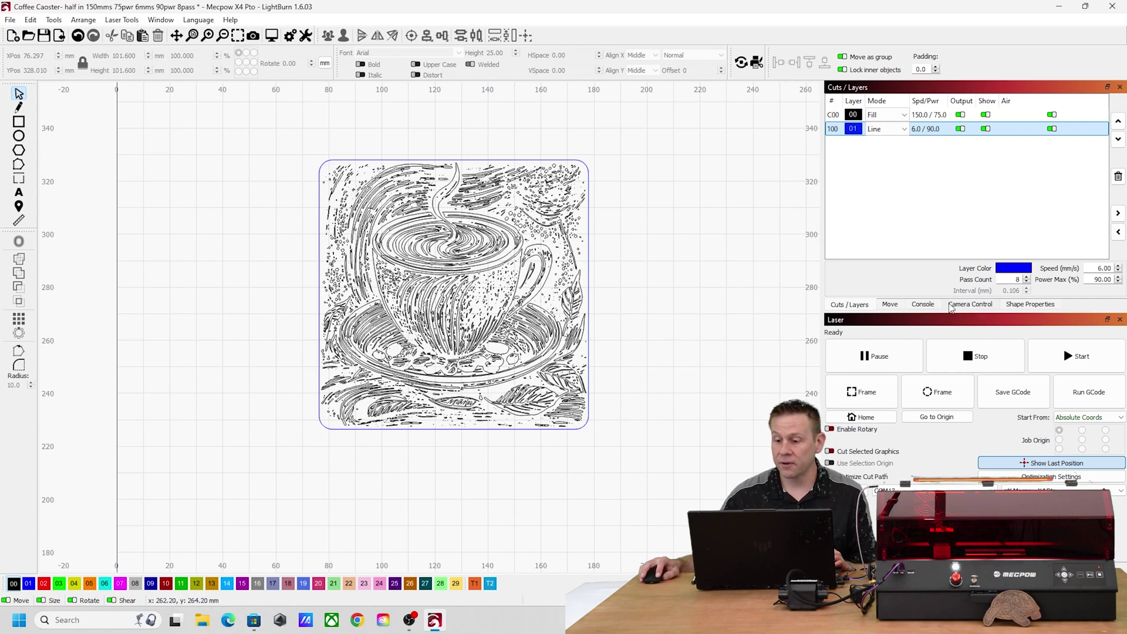
Step: Home the laser, refresh the camera overlay behind the coffee-cup design, and select the design
{"action": "left_click", "coordinate": [961, 304]}
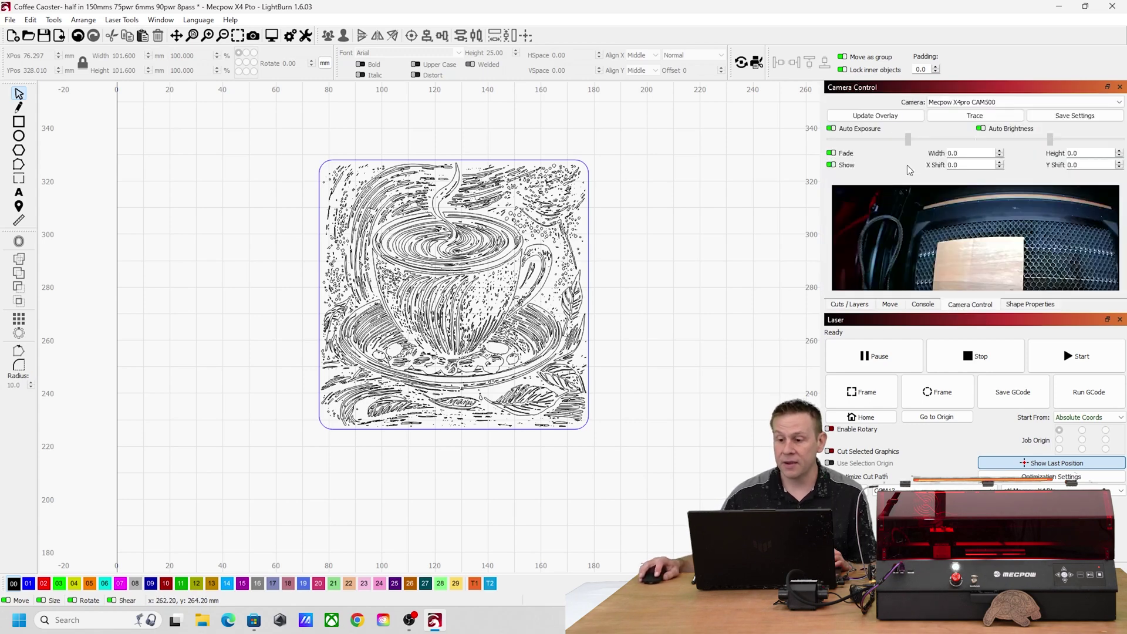
{"action": "left_click", "coordinate": [871, 117]}
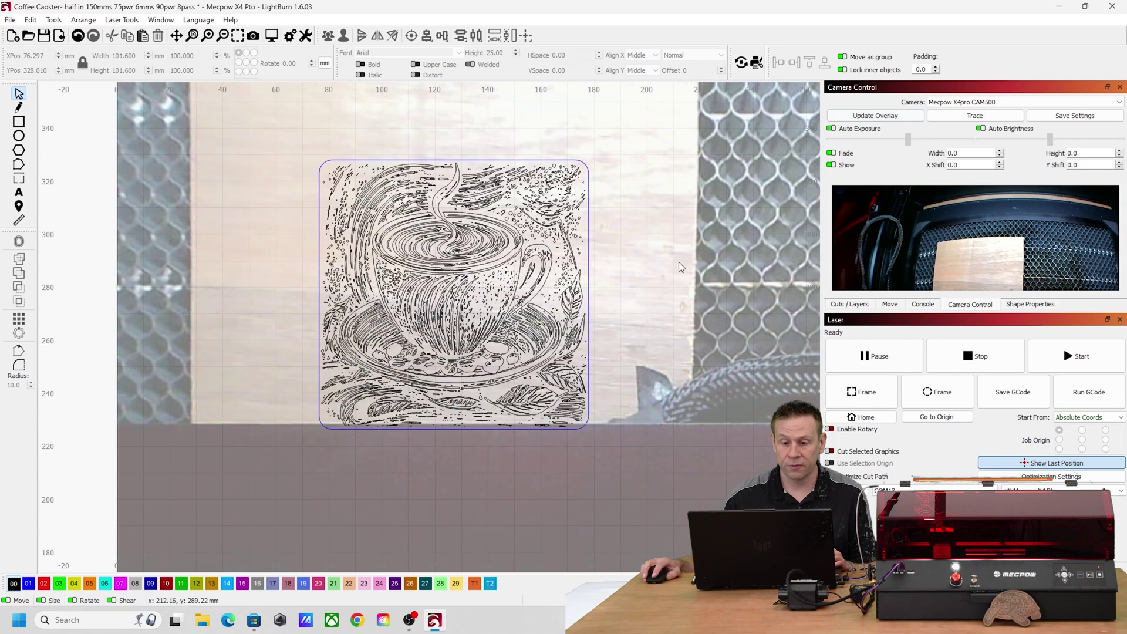
{"action": "scroll", "coordinate": [681, 267], "scroll_direction": "down", "scroll_amount": 3}
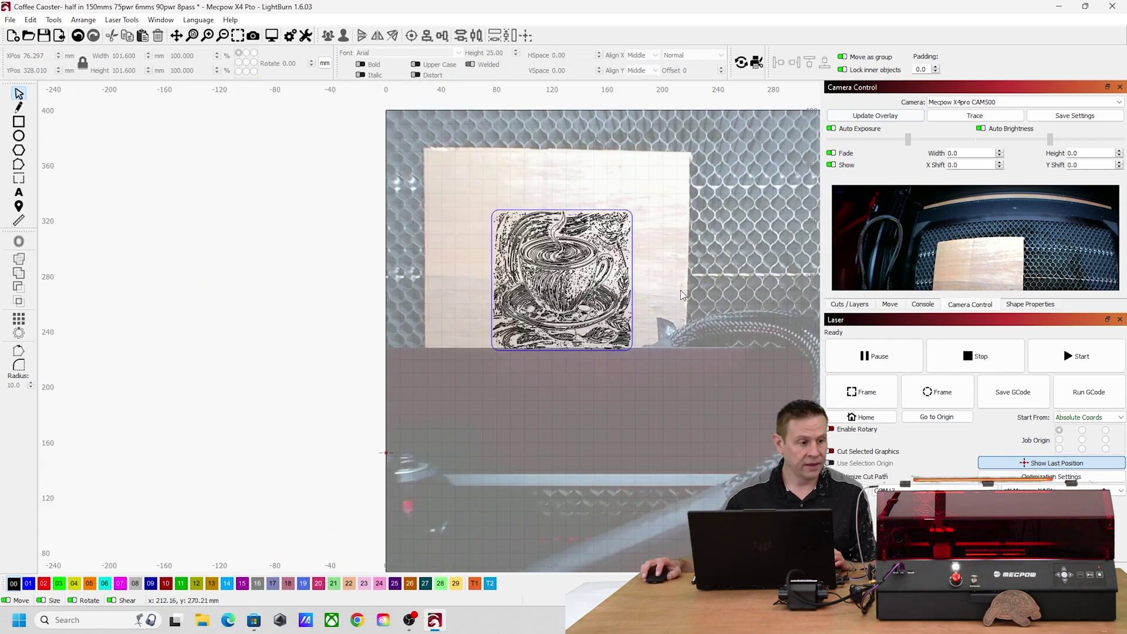
{"action": "left_click", "coordinate": [877, 419]}
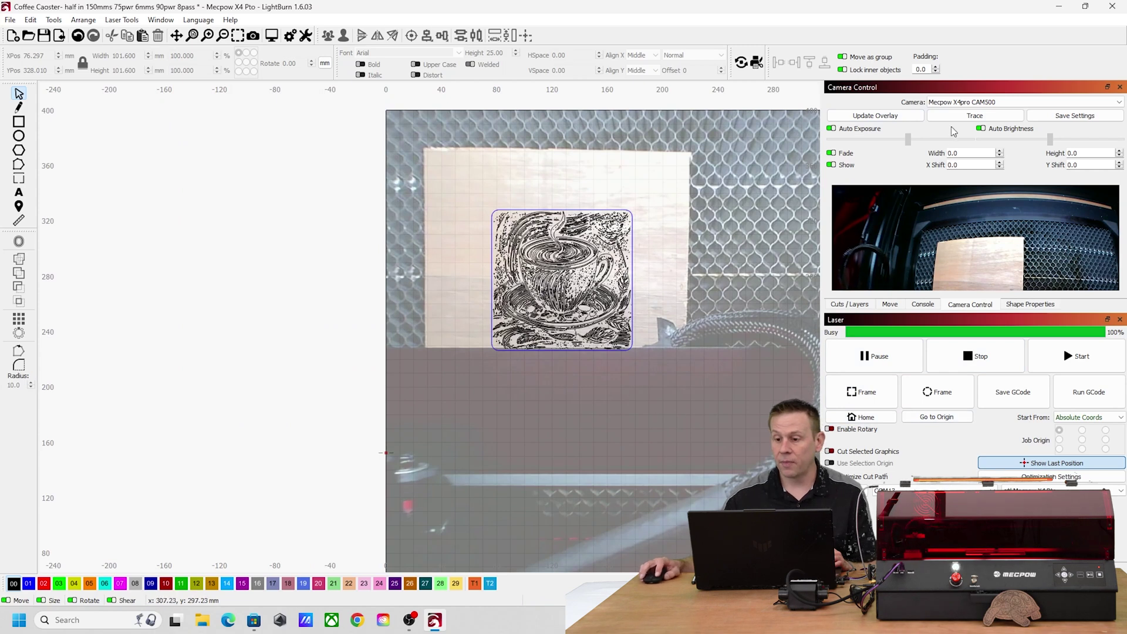
{"action": "left_click", "coordinate": [890, 117]}
{"action": "scroll", "coordinate": [610, 275], "scroll_direction": "up", "scroll_amount": 3}
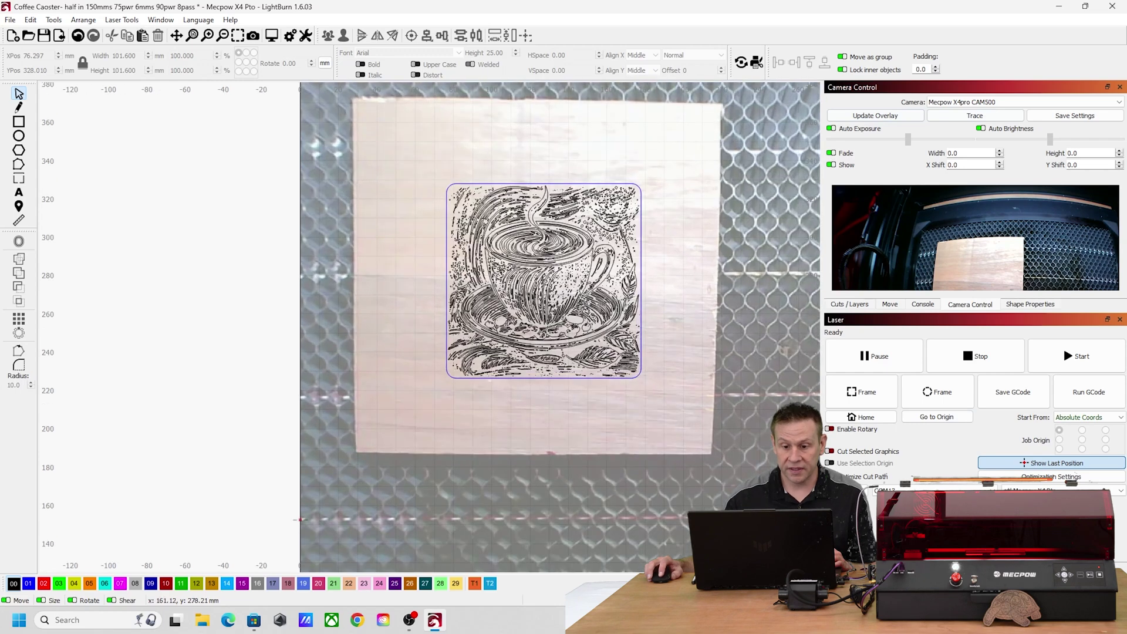
{"action": "scroll", "coordinate": [610, 276], "scroll_direction": "down", "scroll_amount": 1}
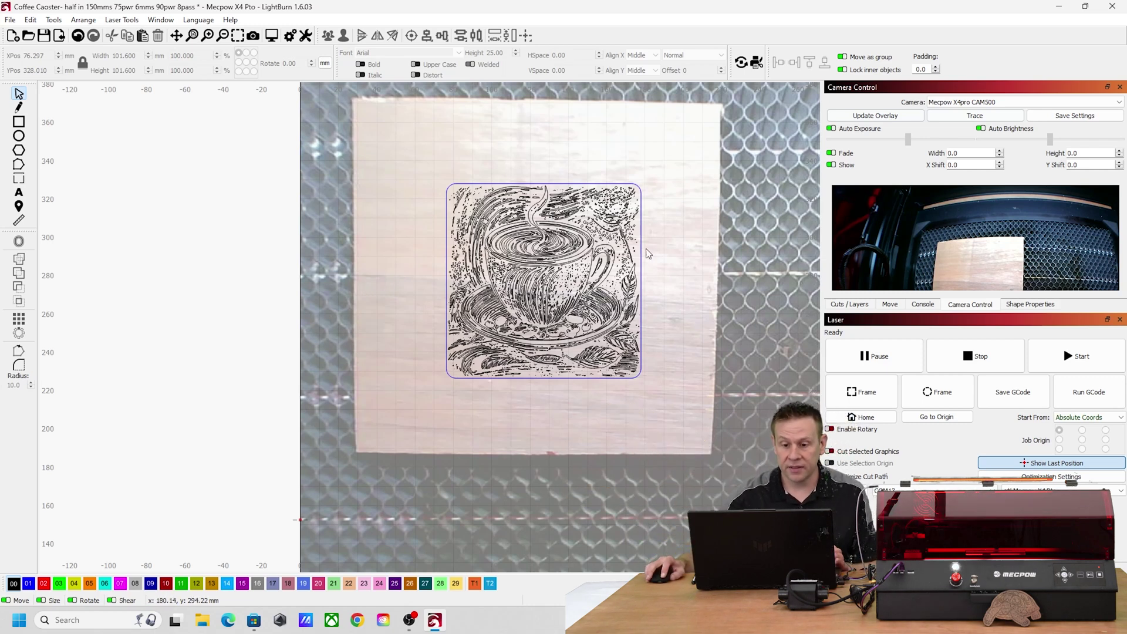
{"action": "left_click_drag", "start_coordinate": [452, 193], "coordinate": [658, 403]}
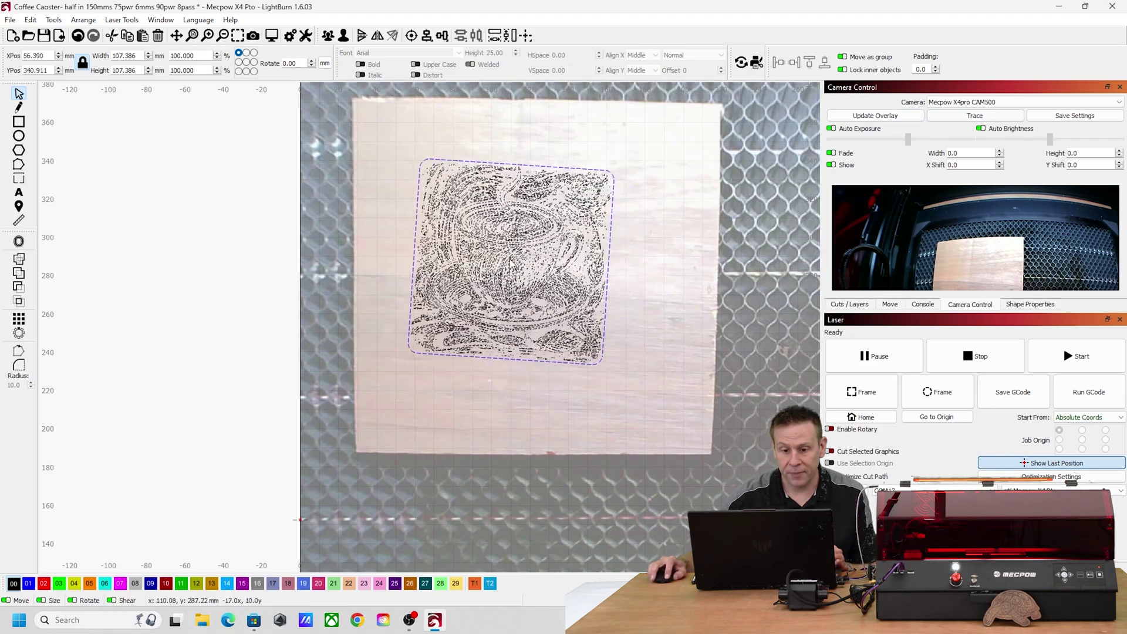
Step: Move the tilted coffee-cup design onto the upper wood board, near X 55.390, Y 353.921
{"action": "left_click_drag", "start_coordinate": [512, 237], "coordinate": [631, 407]}
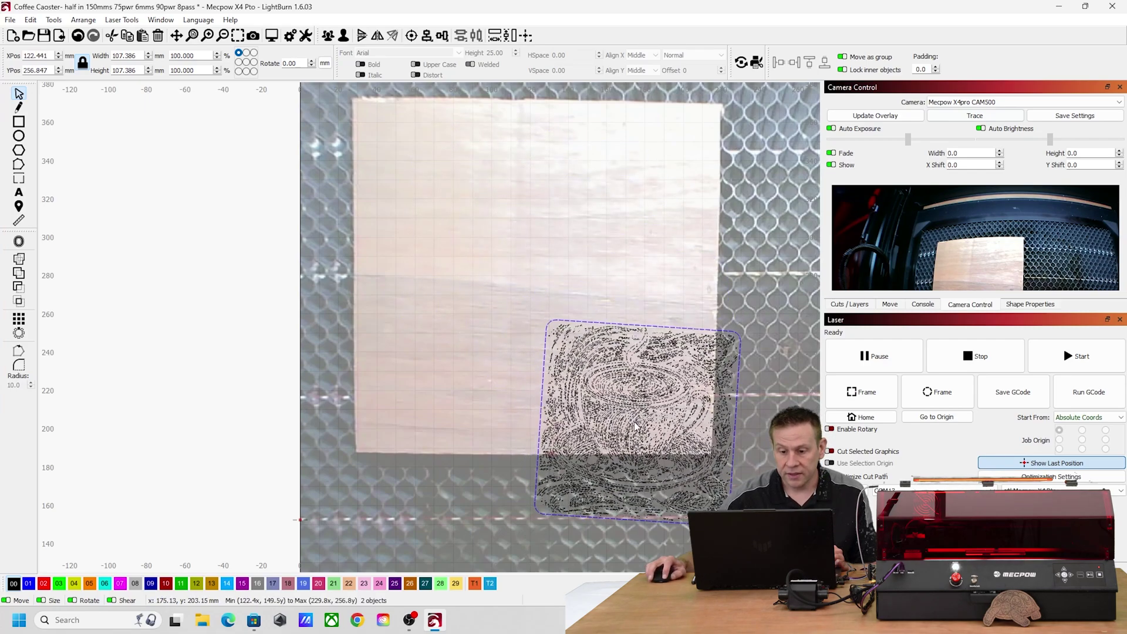
{"action": "left_click_drag", "start_coordinate": [633, 426], "coordinate": [498, 237]}
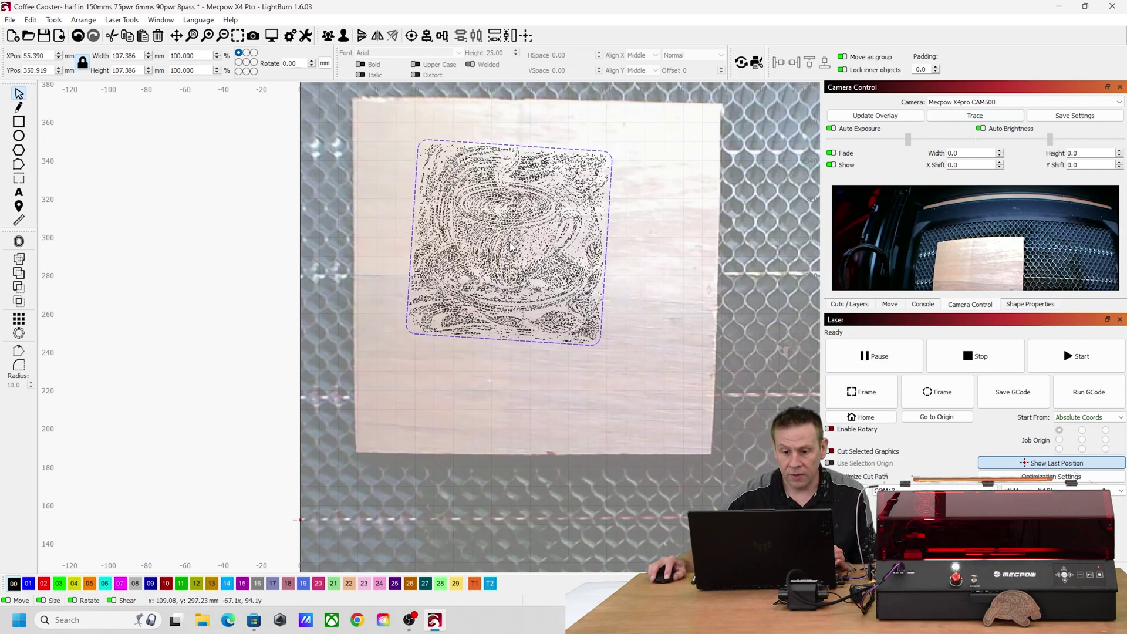
{"action": "left_click_drag", "start_coordinate": [511, 237], "coordinate": [511, 240]}
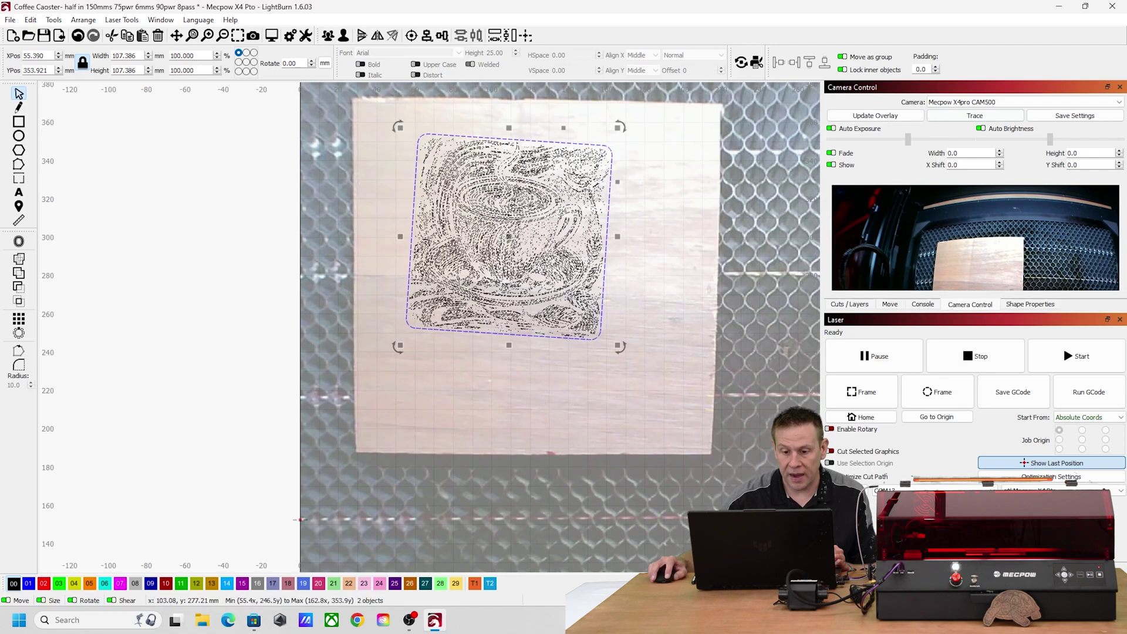
{"action": "left_click", "coordinate": [662, 275]}
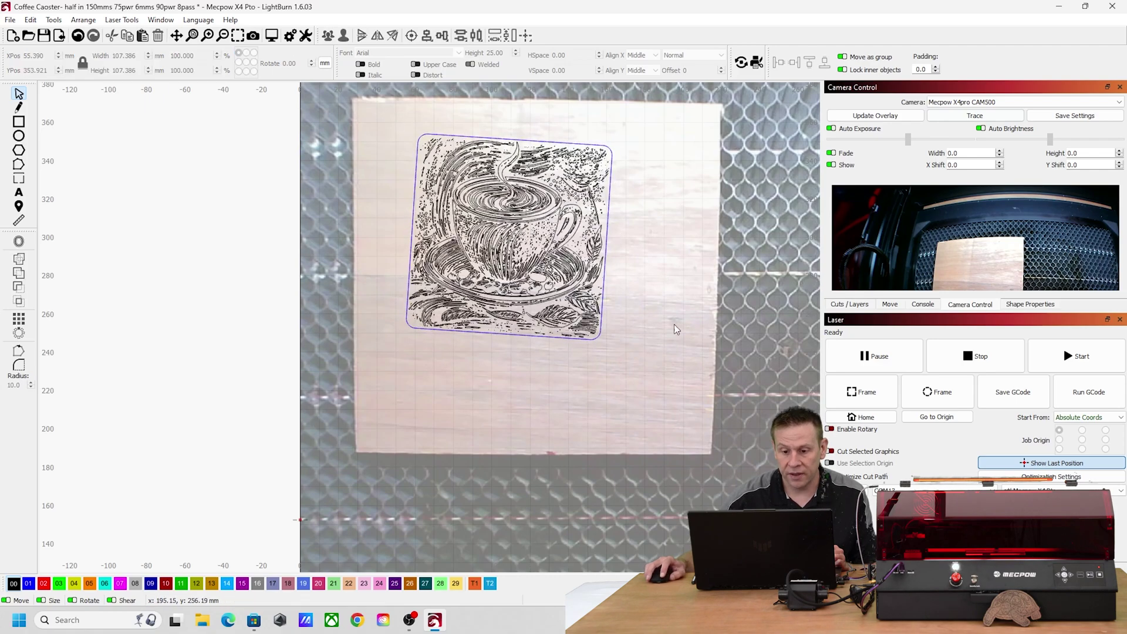